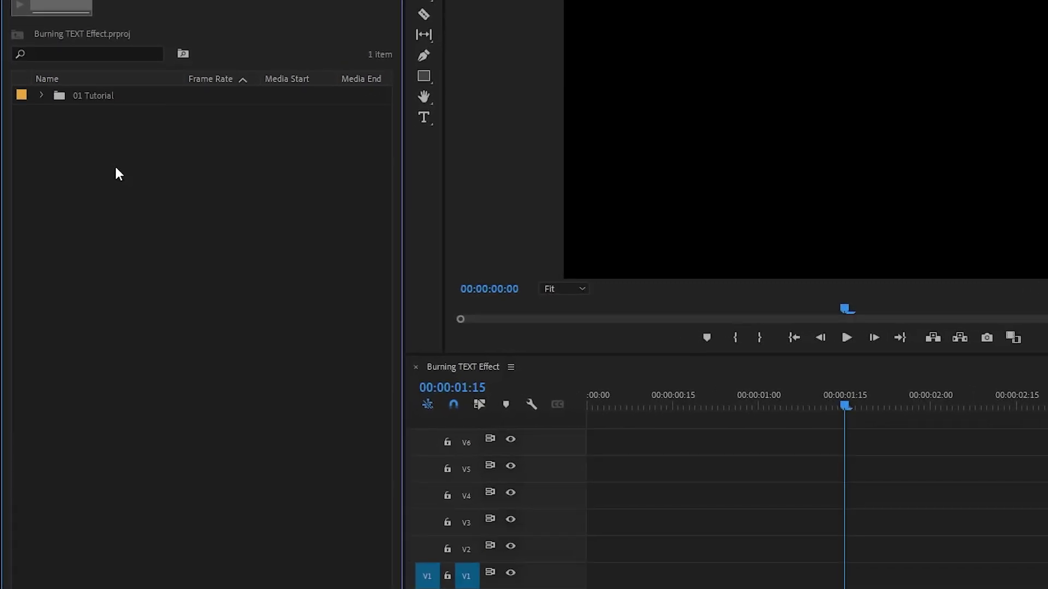
Create a 1920×1080 Black Video item and place it on track V3.
right_click(137, 267)
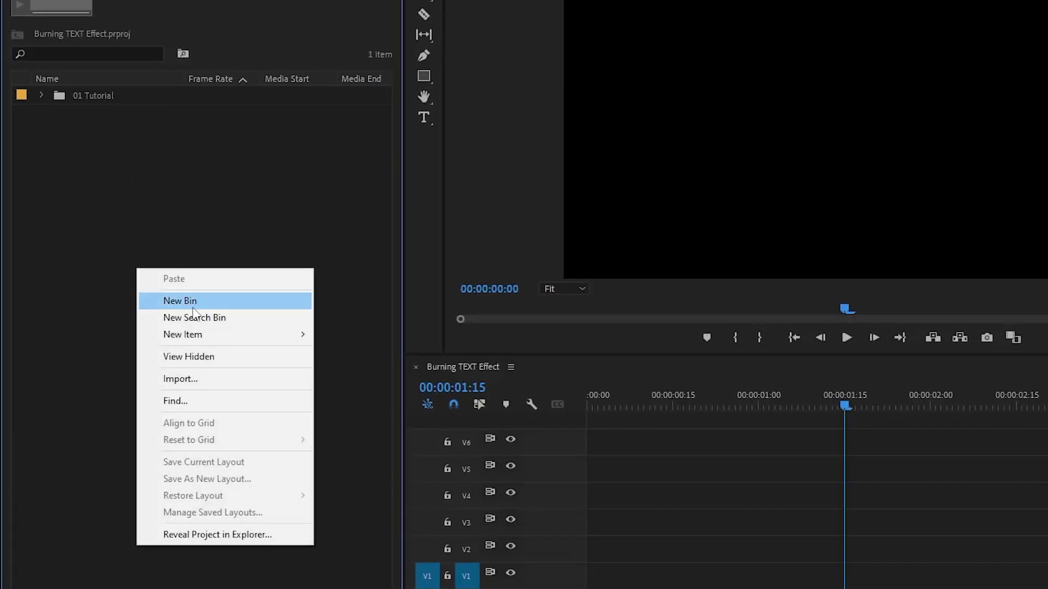
mouse_move(240, 333)
click(417, 418)
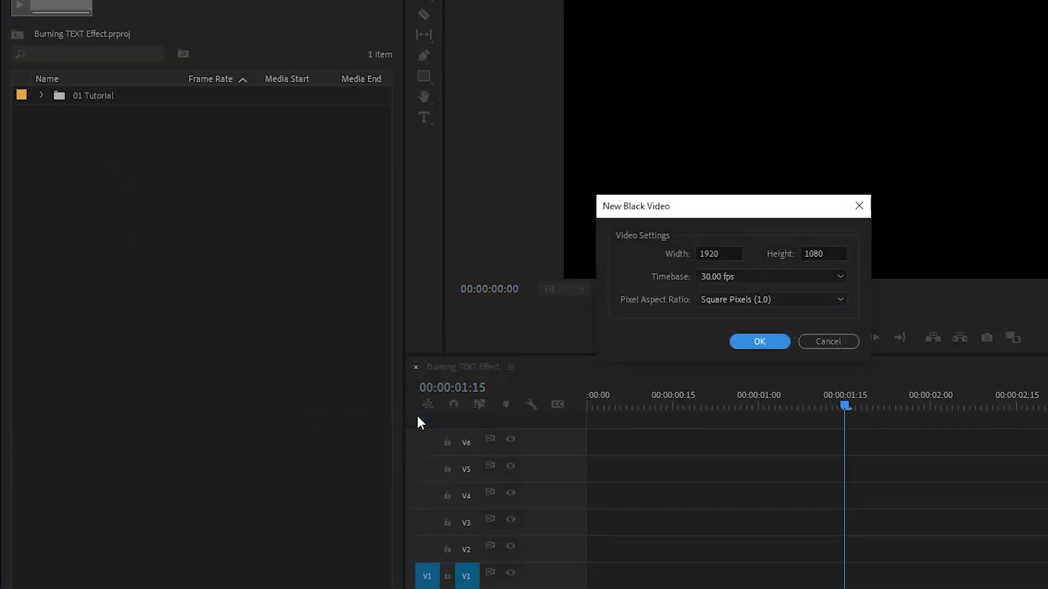
click(759, 343)
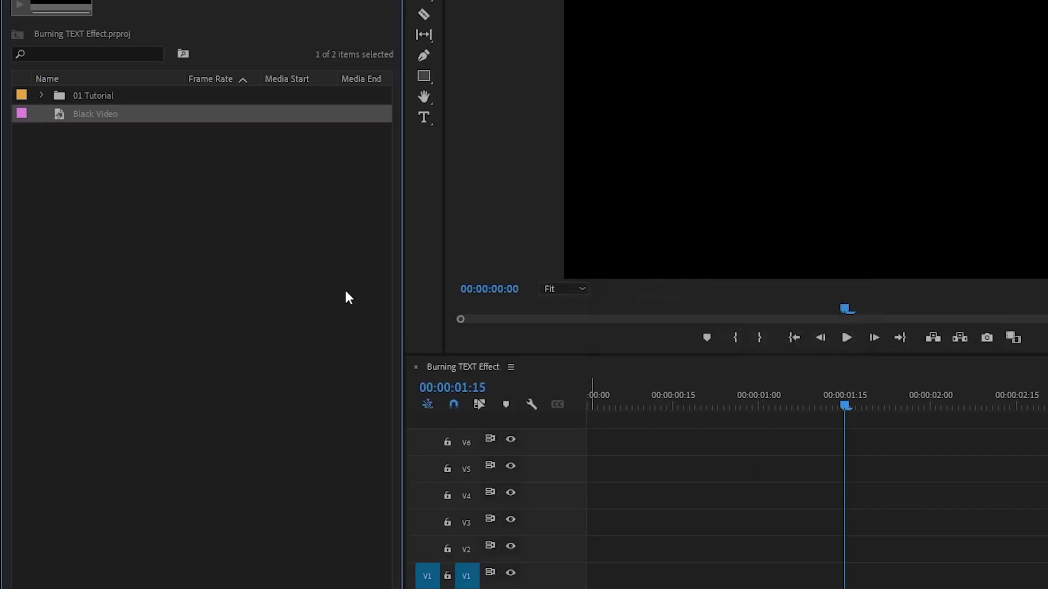
drag(123, 115, 574, 528)
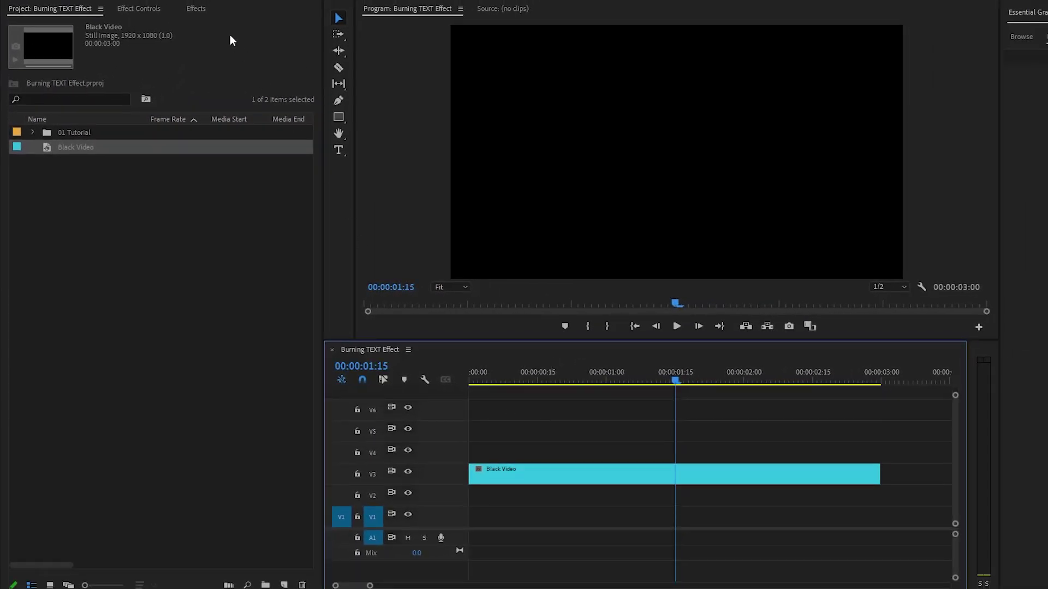
click(198, 9)
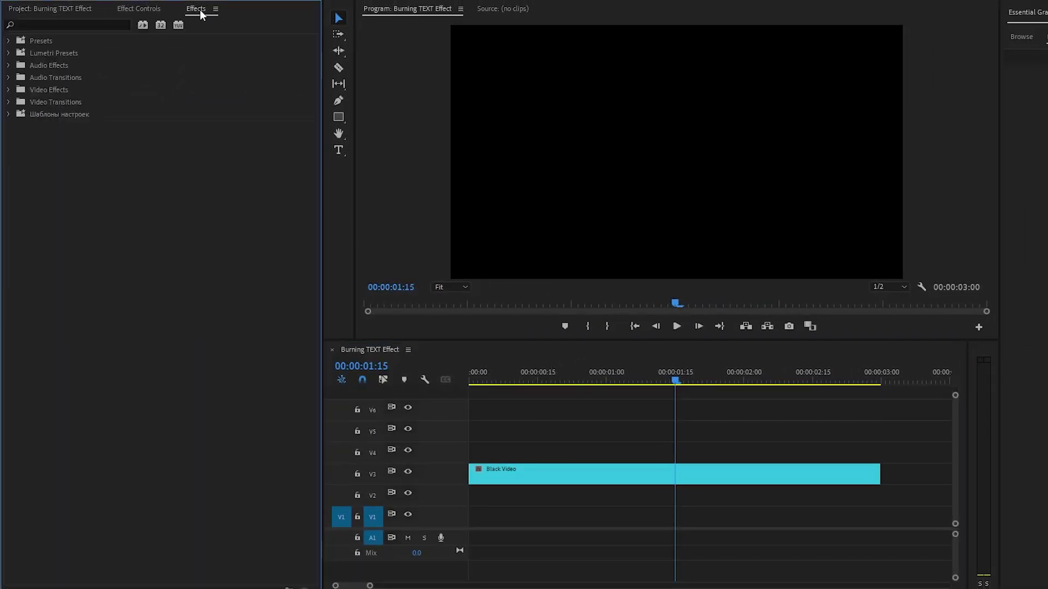
Apply the Circle effect to the Black Video clip.
text(circl)
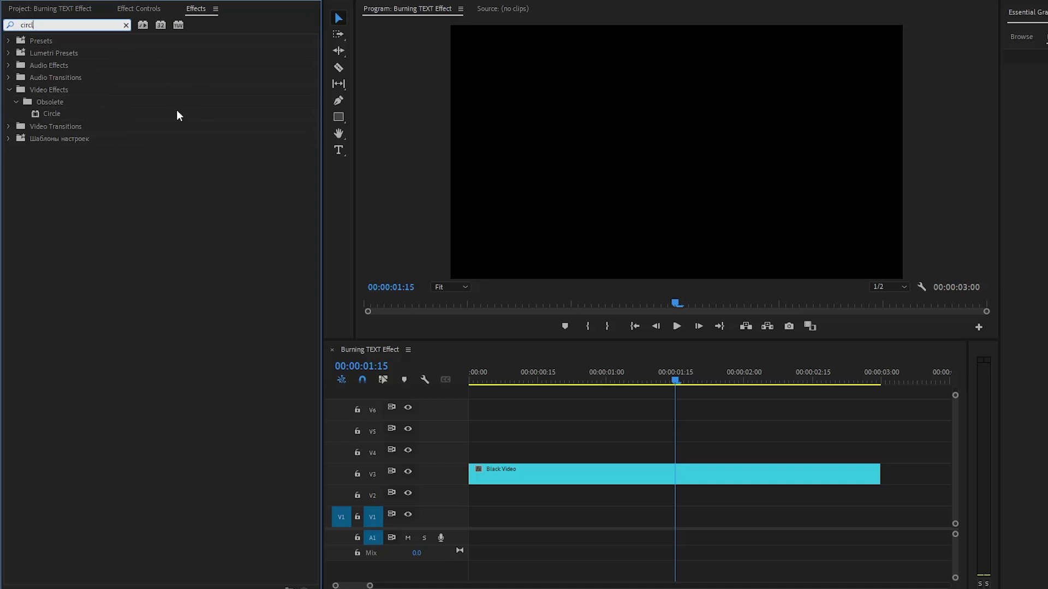
drag(53, 113, 493, 471)
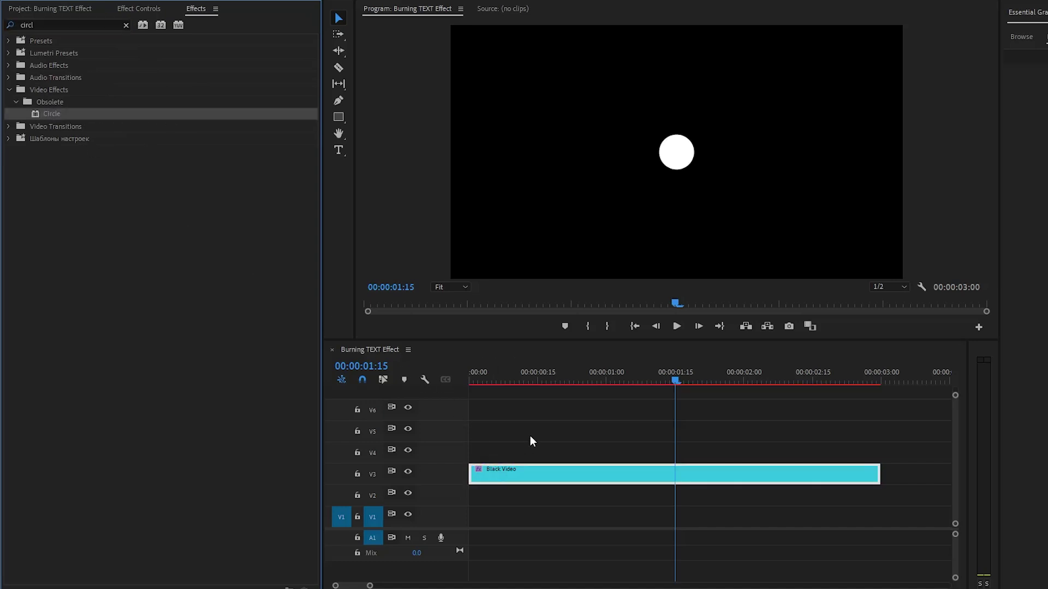
click(126, 25)
Add the Turbulent Displace effect to the same Black Video clip.
text(turb)
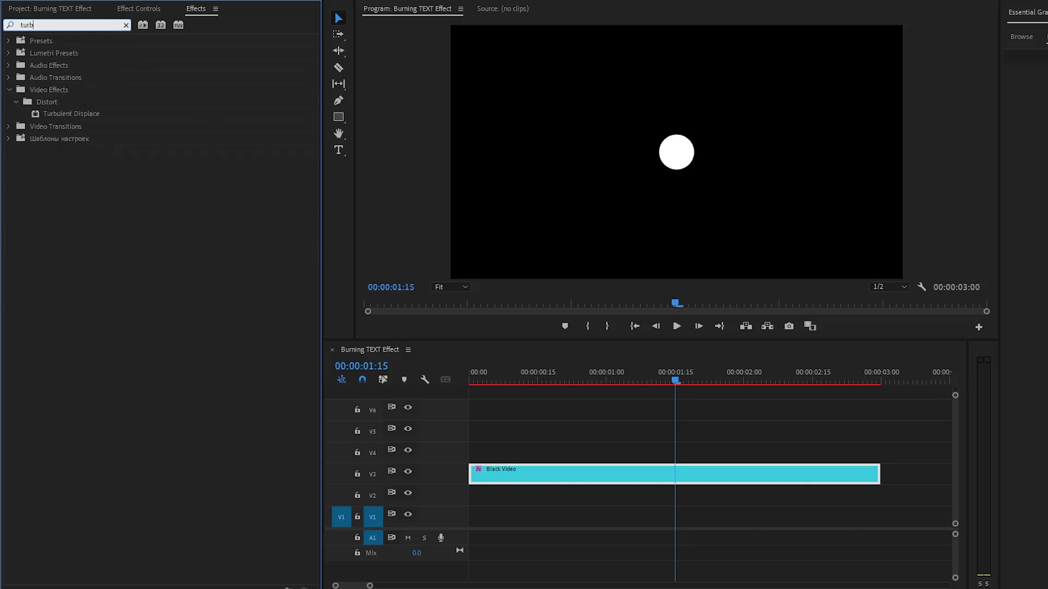
drag(76, 112, 530, 469)
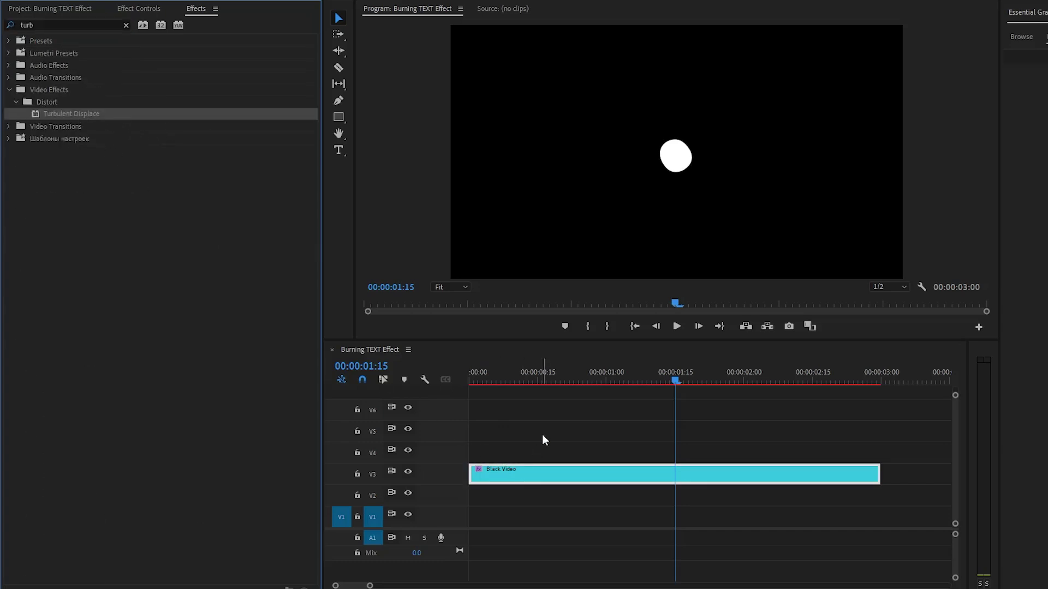
click(141, 10)
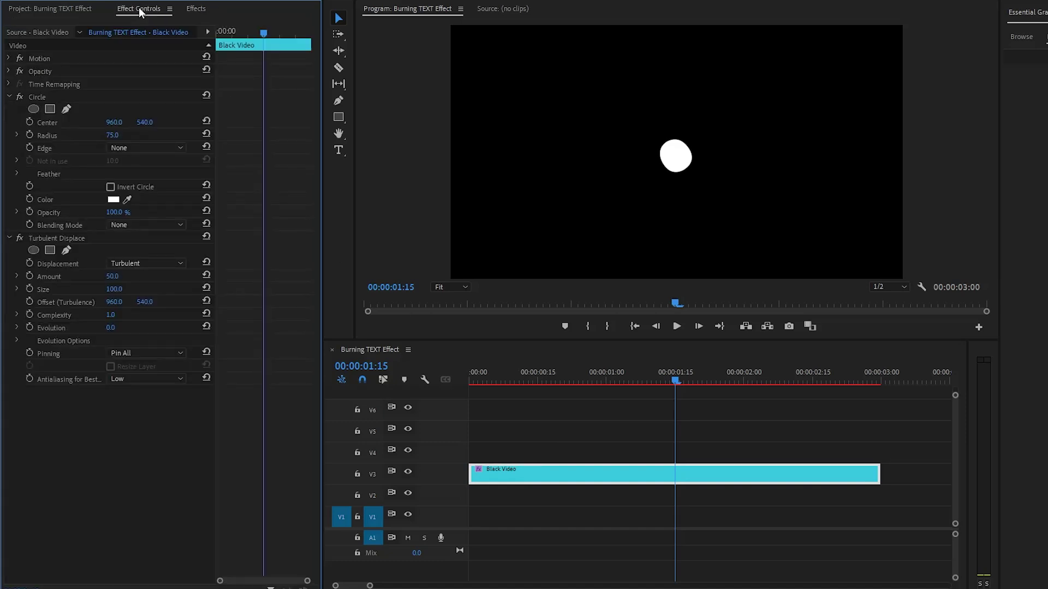
Keyframe the Circle radius at 978 and move that keyframe later in the clip.
click(49, 97)
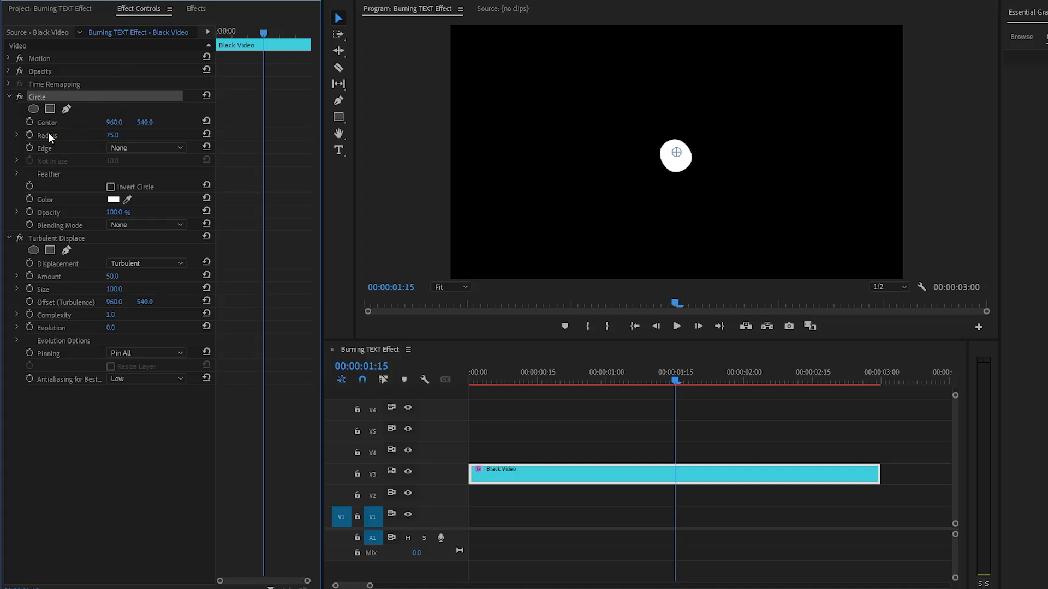
click(30, 135)
click(113, 135)
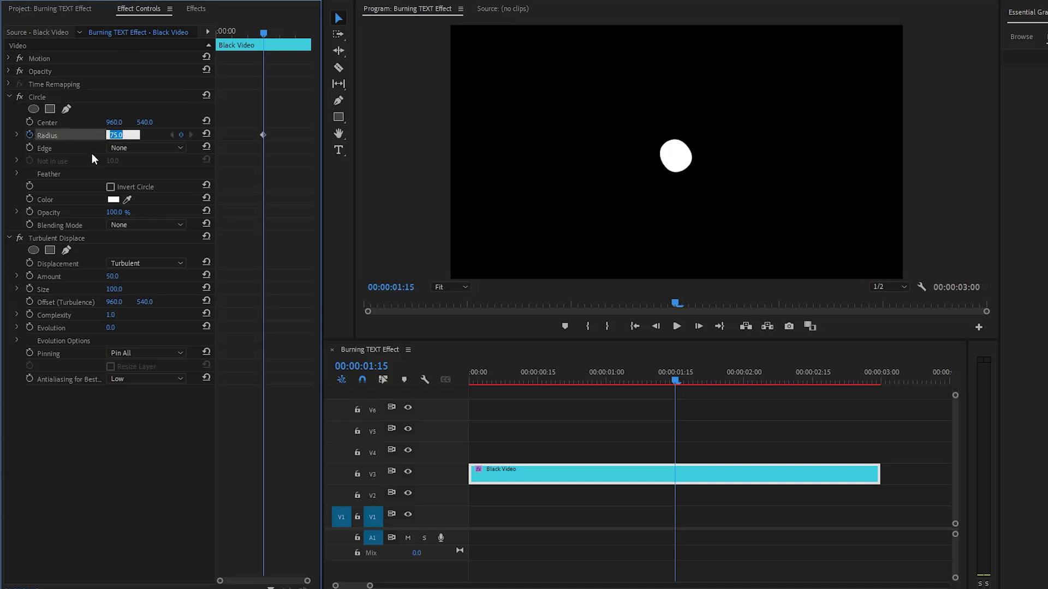
text(978)
key(Return)
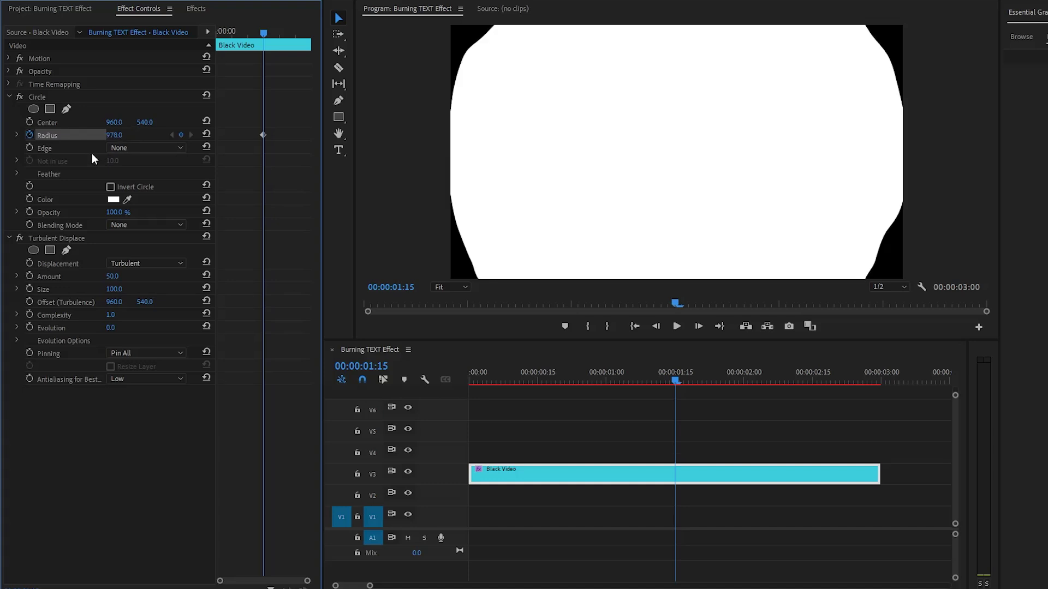
drag(263, 135, 317, 152)
Add a radius 0 keyframe at the clip's start and preview the circle growing.
click(181, 135)
click(117, 136)
text(0)
key(Return)
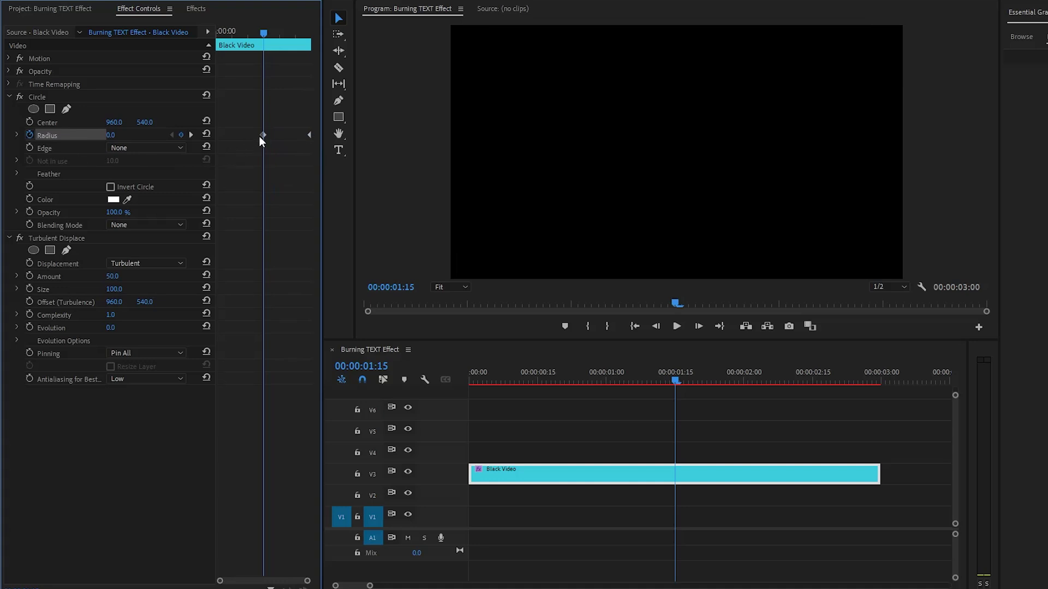
drag(263, 135, 211, 137)
drag(254, 77, 261, 227)
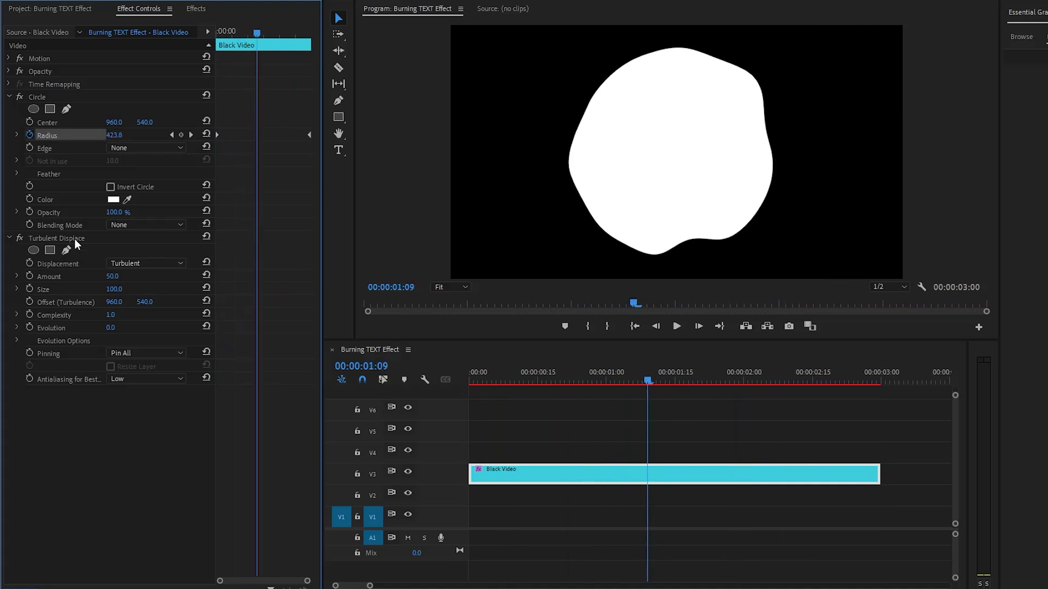
Set the Turbulent Displace Amount to 300.
click(126, 237)
click(87, 277)
click(115, 276)
text(300)
key(Return)
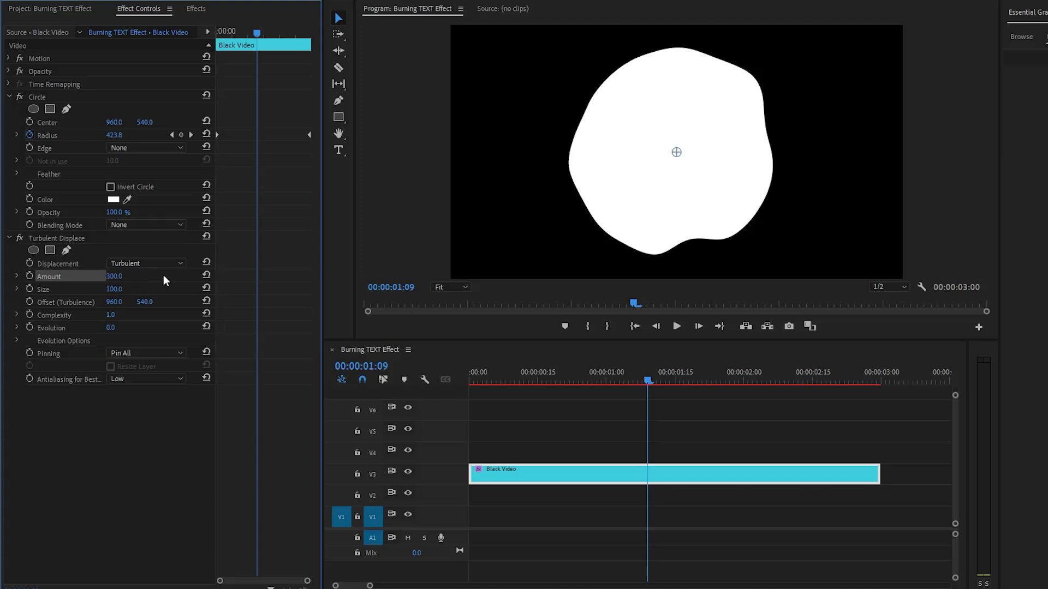
Set Turbulent Displace Complexity to 10 and Evolution to 50°, previewing the ragged result.
click(87, 315)
click(111, 314)
text(10)
key(Return)
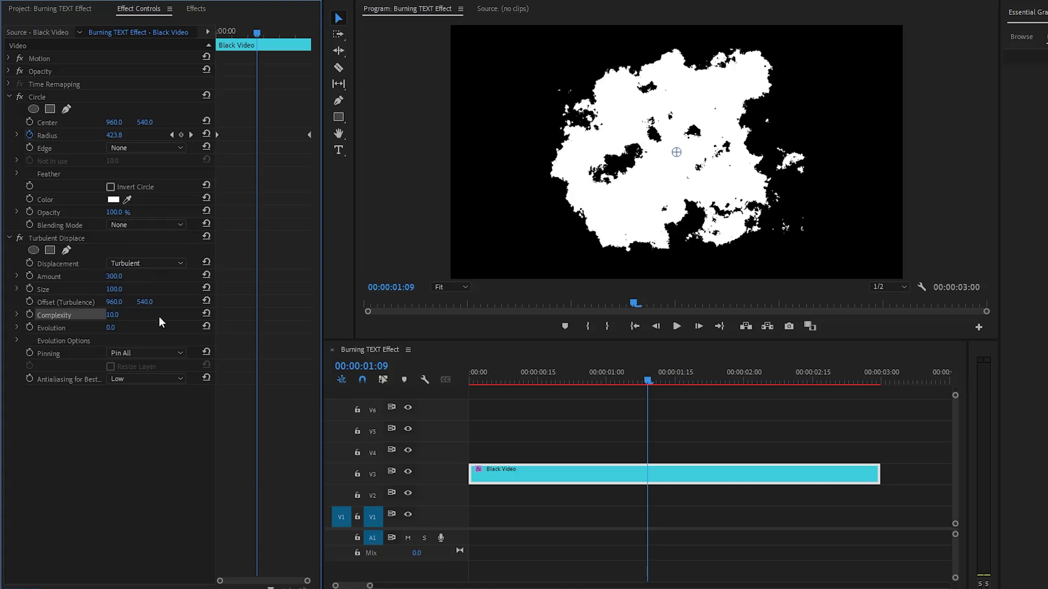
click(64, 325)
click(111, 327)
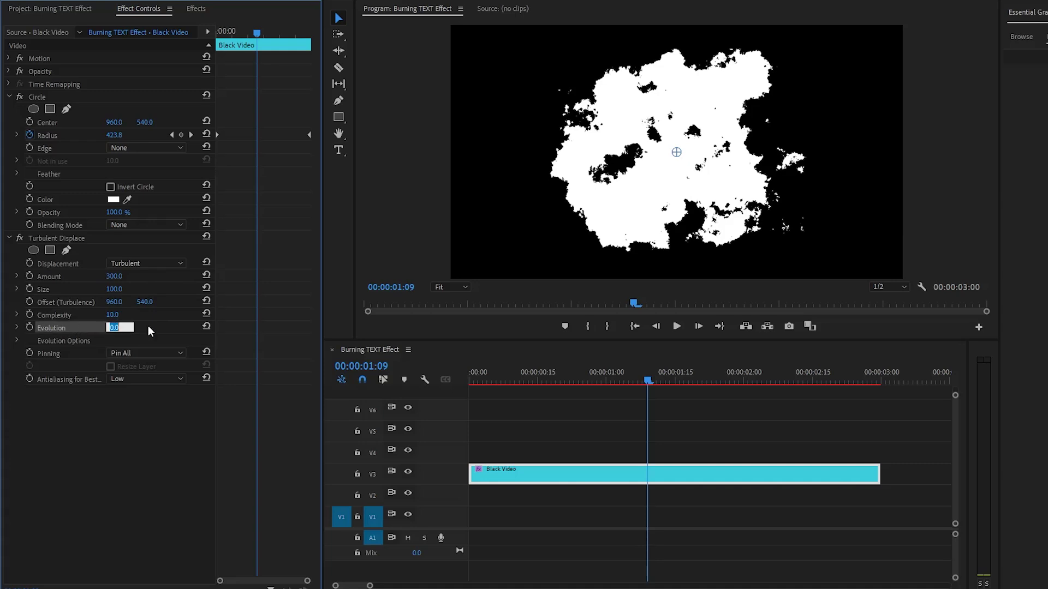
text(50)
key(Return)
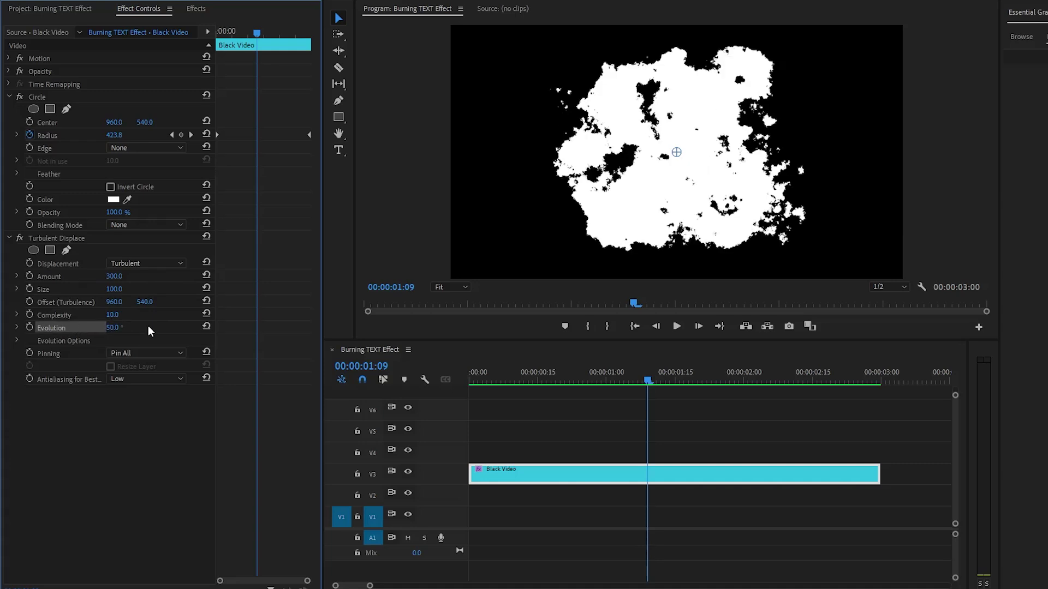
drag(644, 379, 470, 426)
Add a text title reading BURNING in the frame.
click(515, 431)
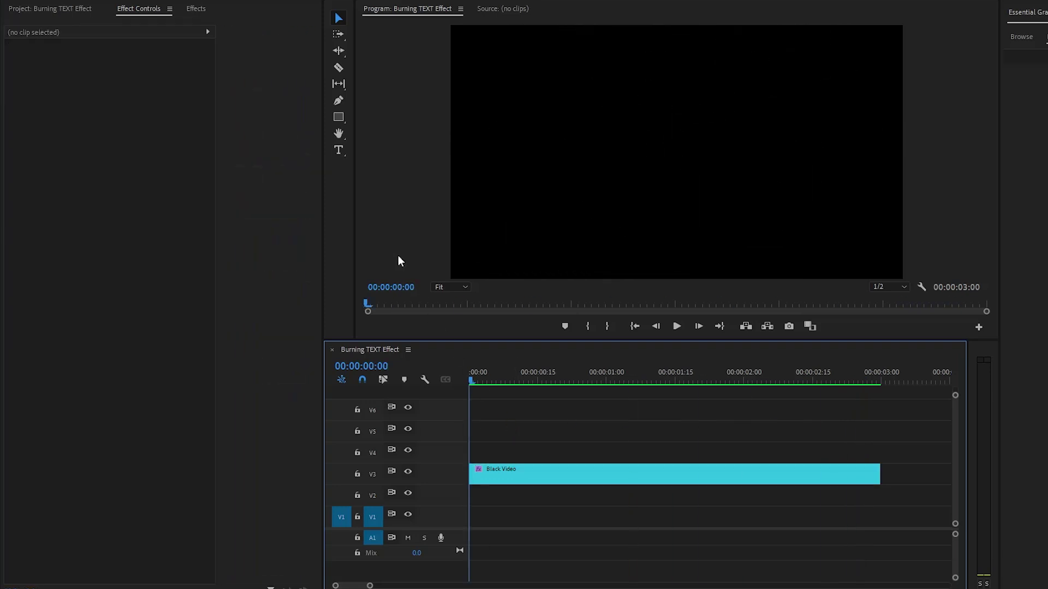
click(339, 150)
click(496, 143)
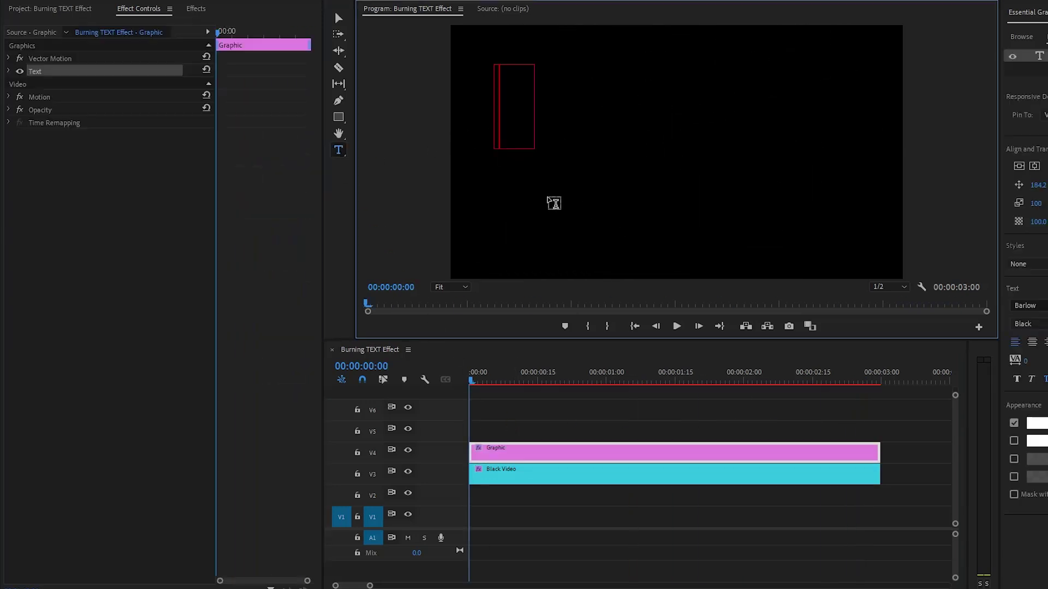
text(BURNING)
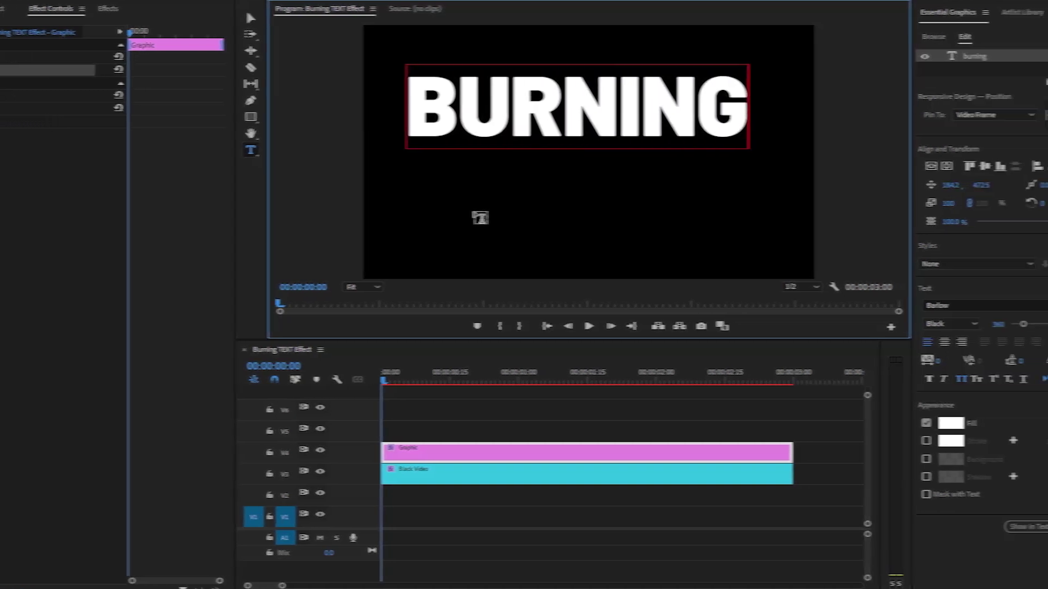
key(Escape)
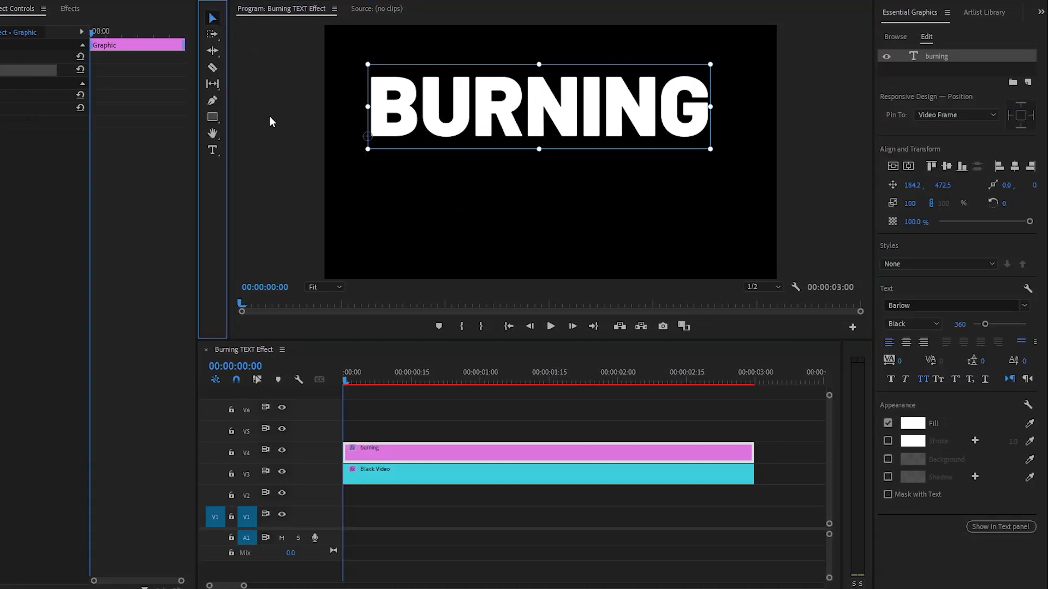
Centre the BURNING text in the frame and move its clip down to V2.
click(923, 13)
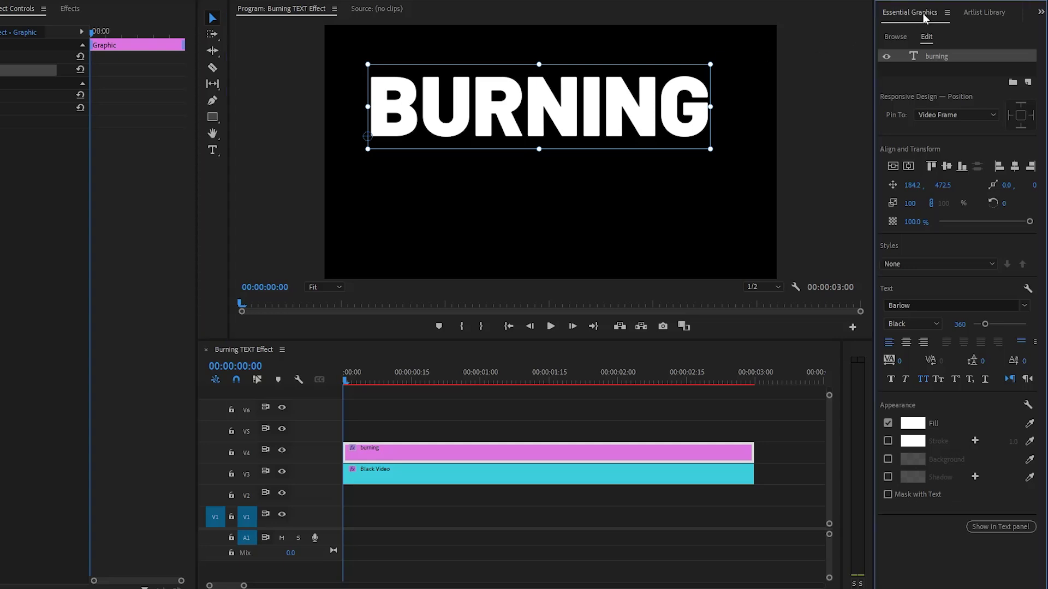
click(906, 342)
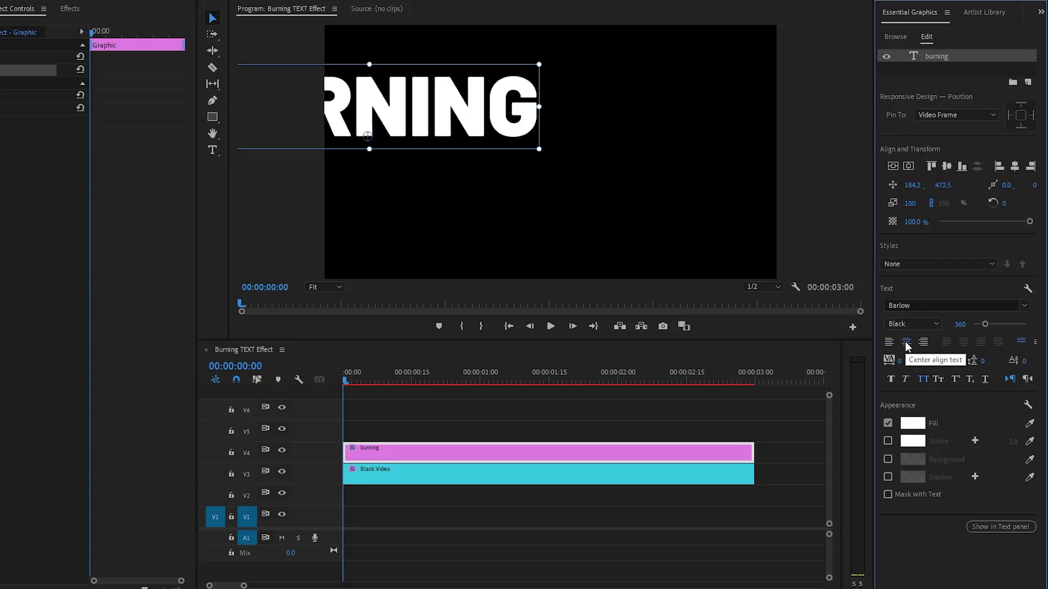
click(893, 165)
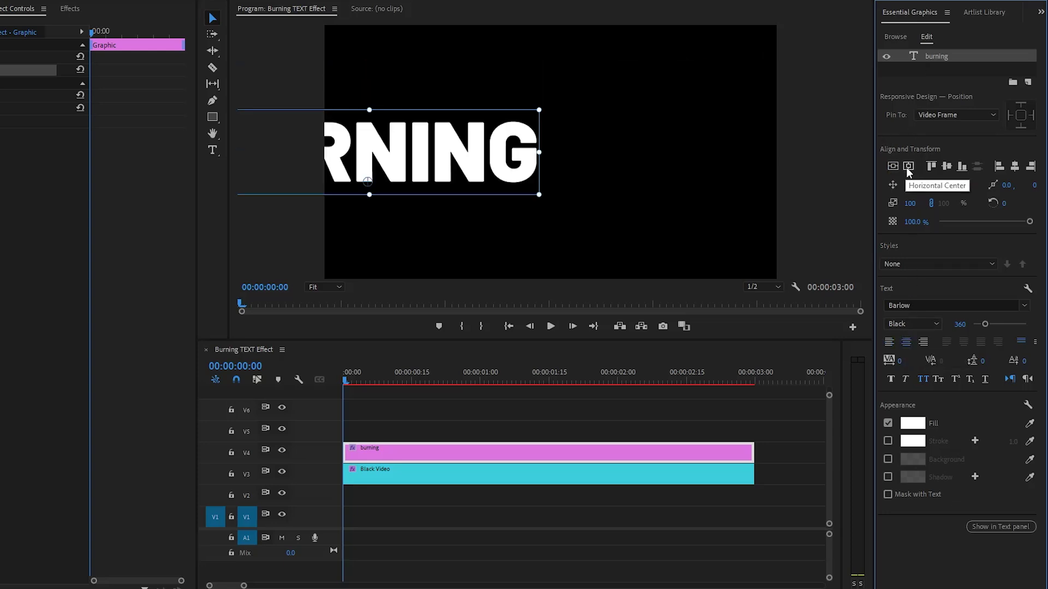
click(908, 166)
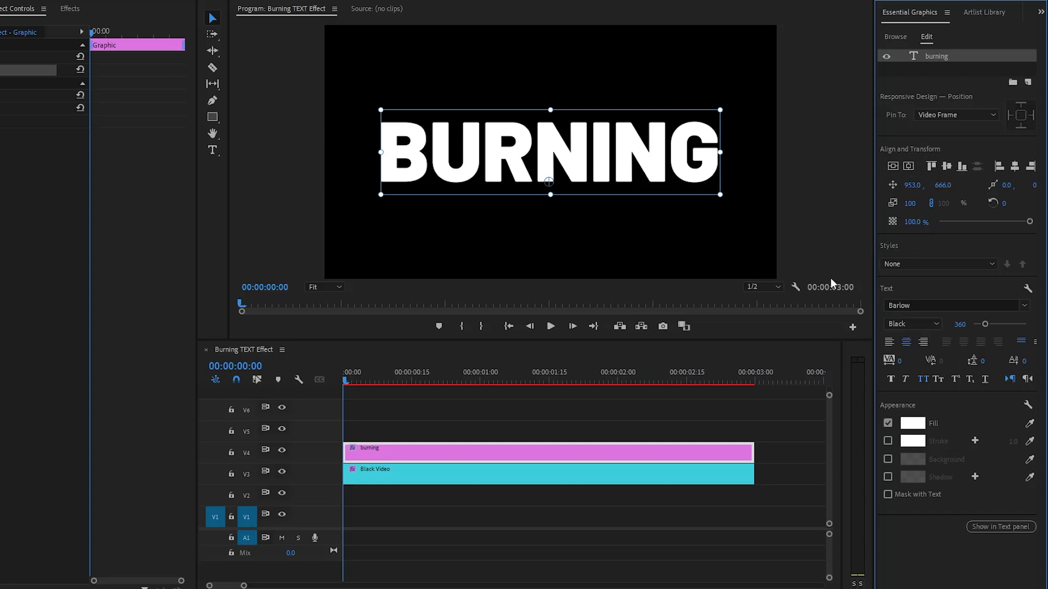
click(606, 453)
drag(570, 456, 532, 492)
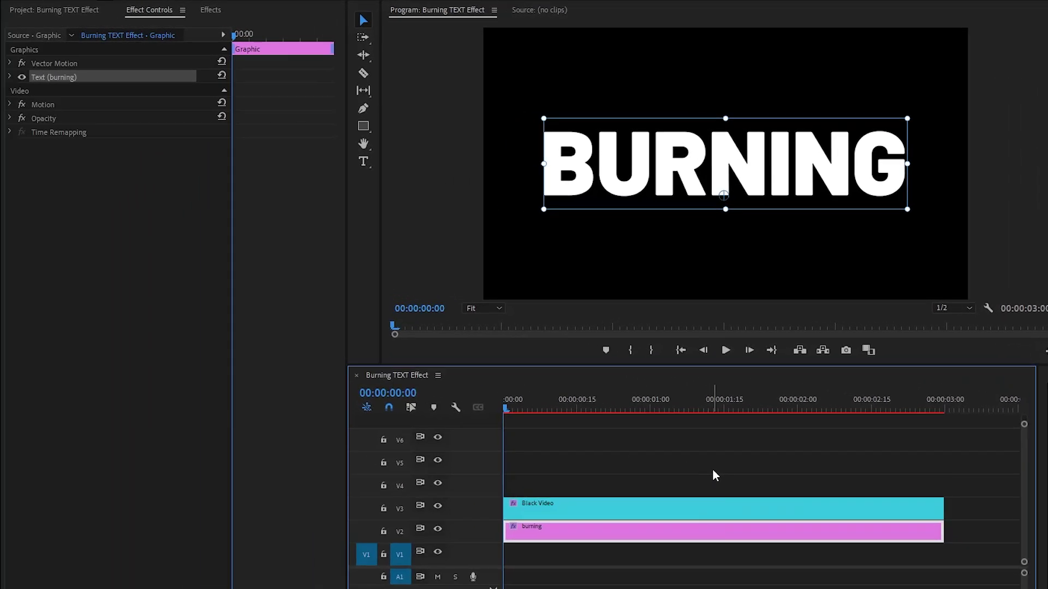
Apply the Track Matte Key effect to the burning text clip.
click(212, 9)
click(136, 27)
text(track)
drag(95, 128, 556, 511)
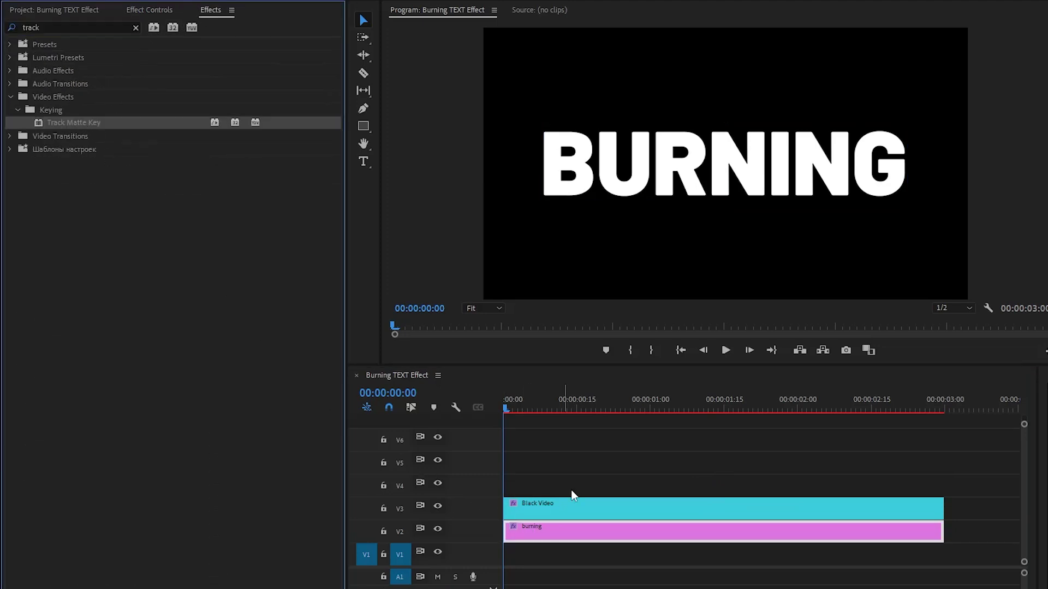
Set the Track Matte Key to use Video 3 as the matte, with Reverse enabled.
click(157, 12)
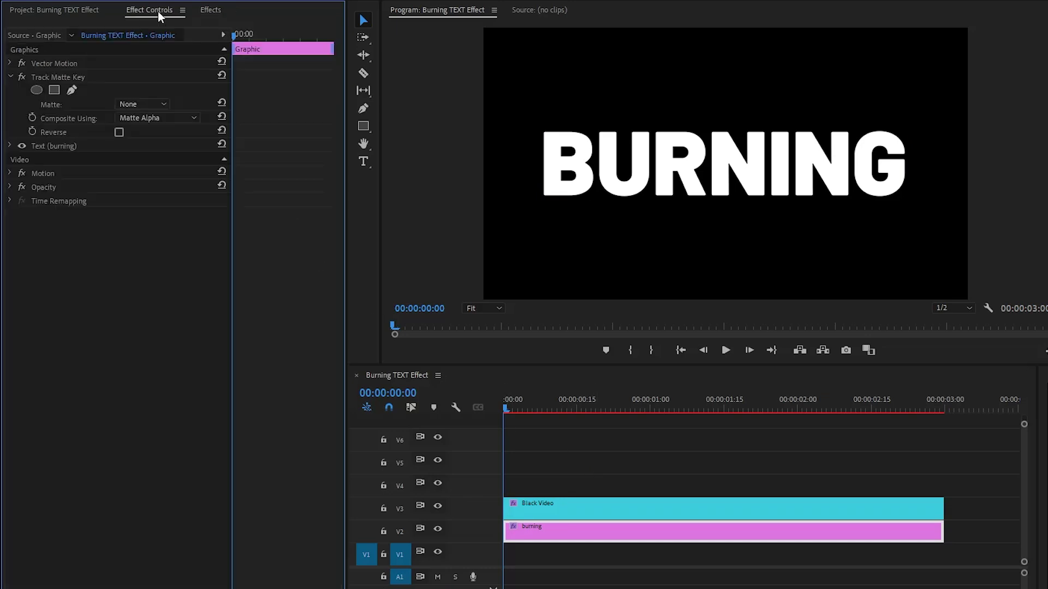
click(86, 78)
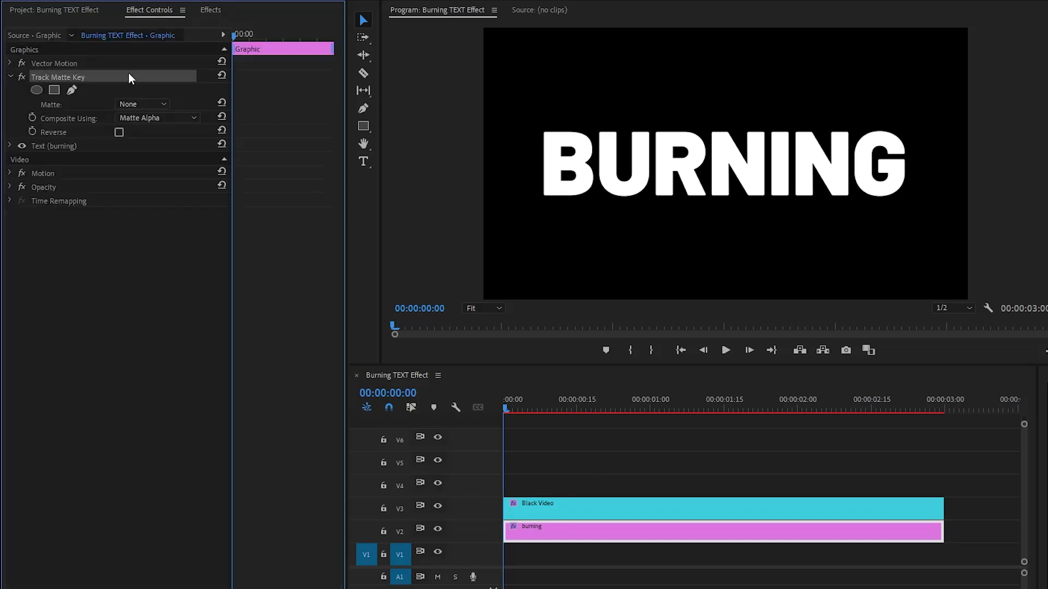
click(142, 104)
click(153, 177)
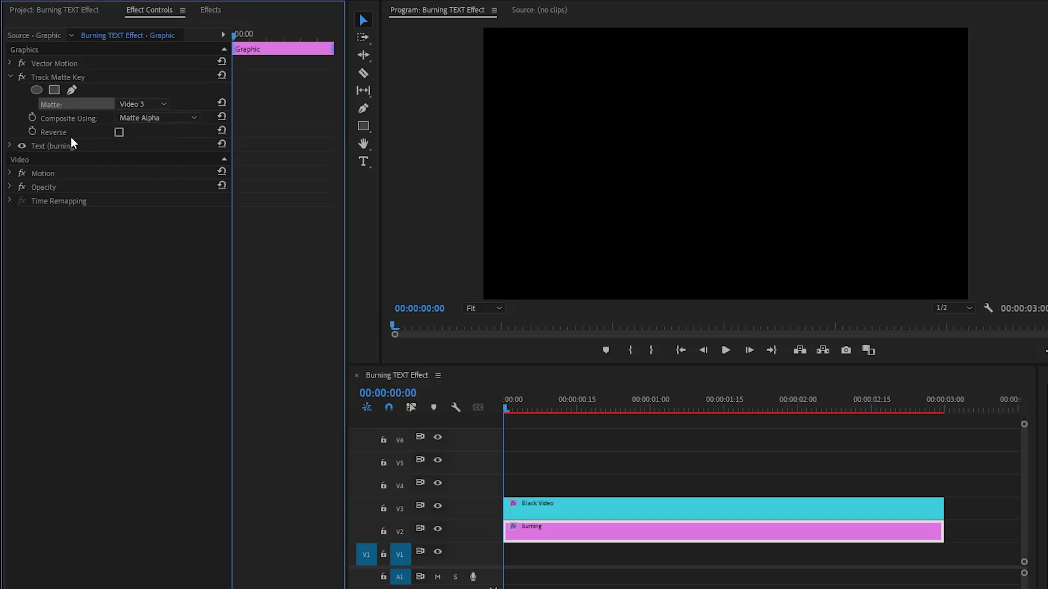
click(119, 133)
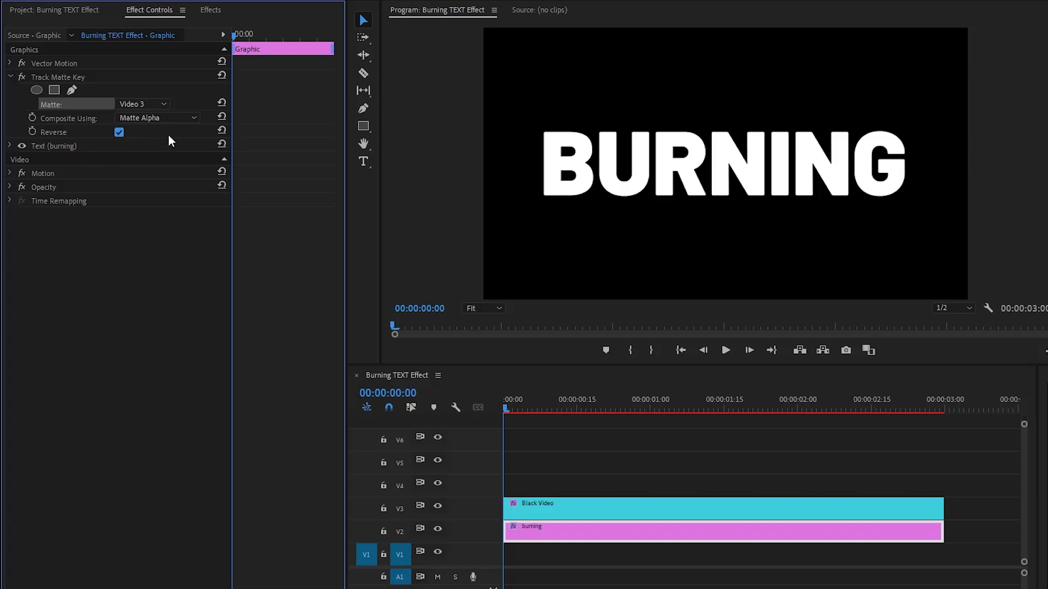
mouse_move(494, 406)
mouse_down()
mouse_move(874, 411)
mouse_move(542, 420)
mouse_up()
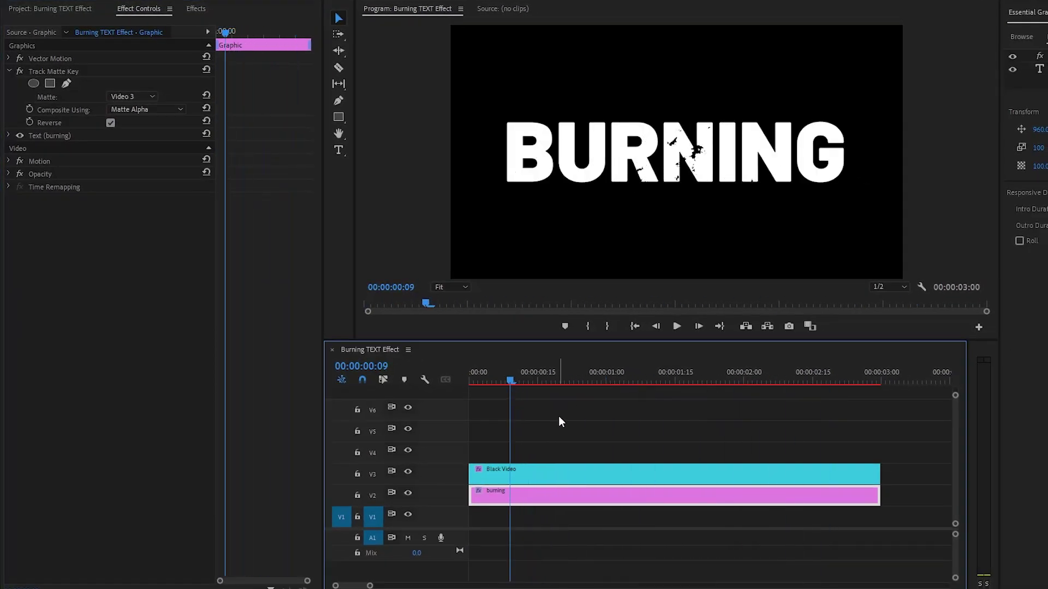
click(597, 477)
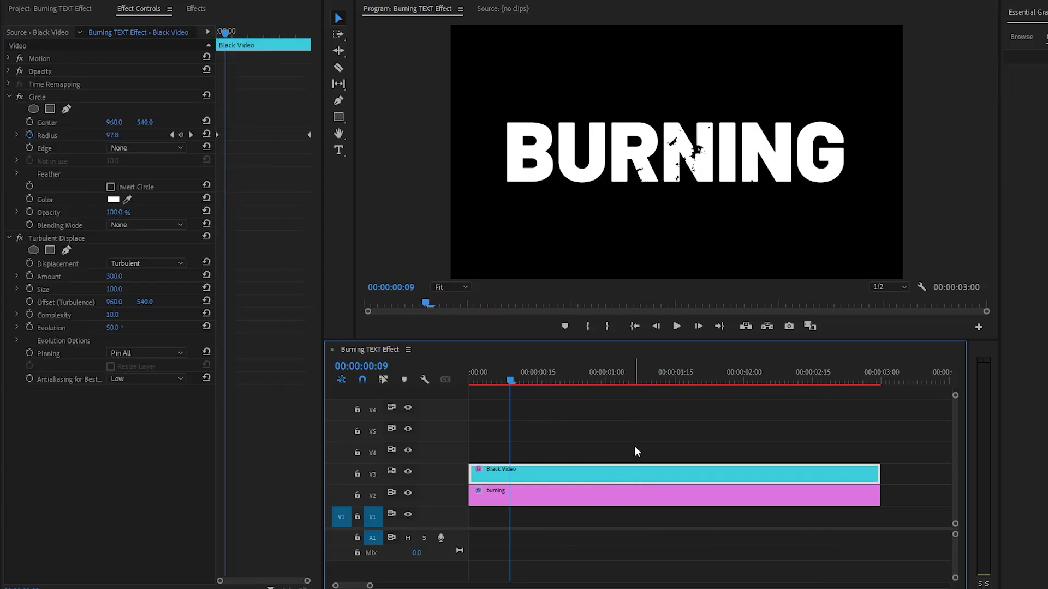
Duplicate the Black Video clip onto V4 and apply Gaussian Blur to the copy.
drag(619, 470, 620, 456)
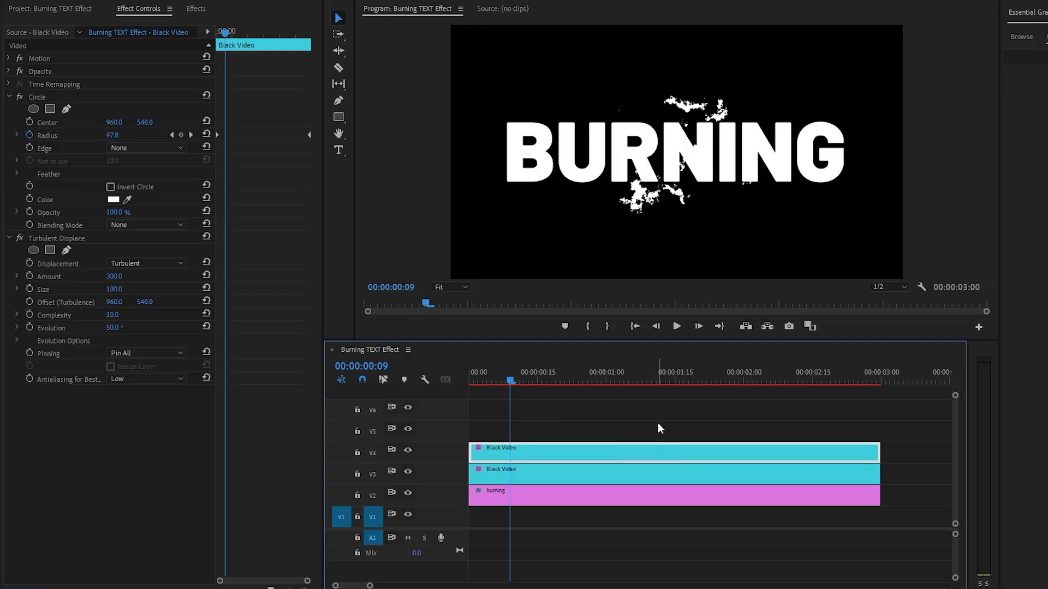
click(197, 9)
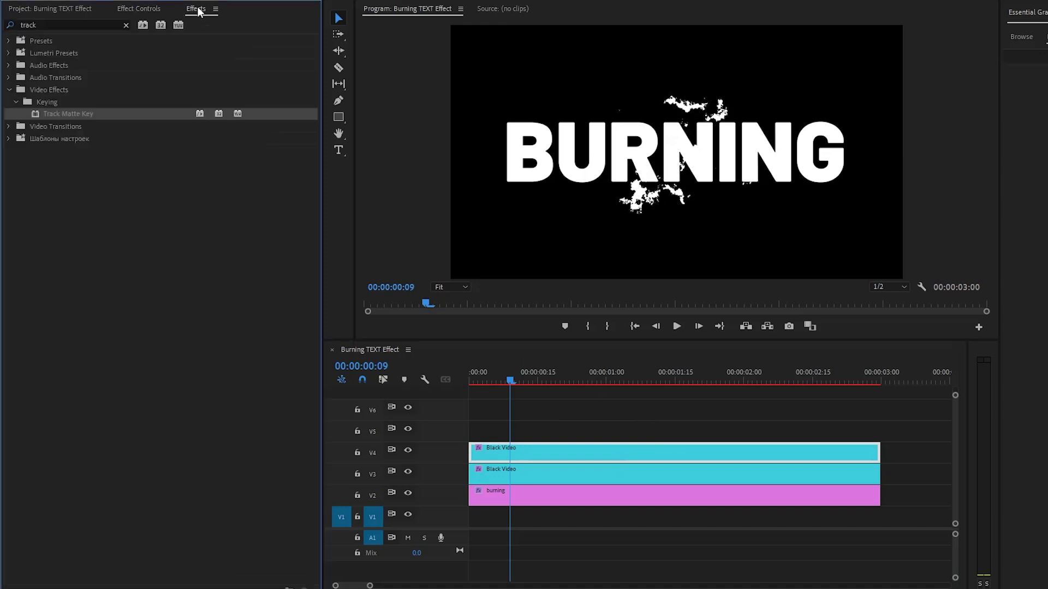
click(126, 25)
text(gaus)
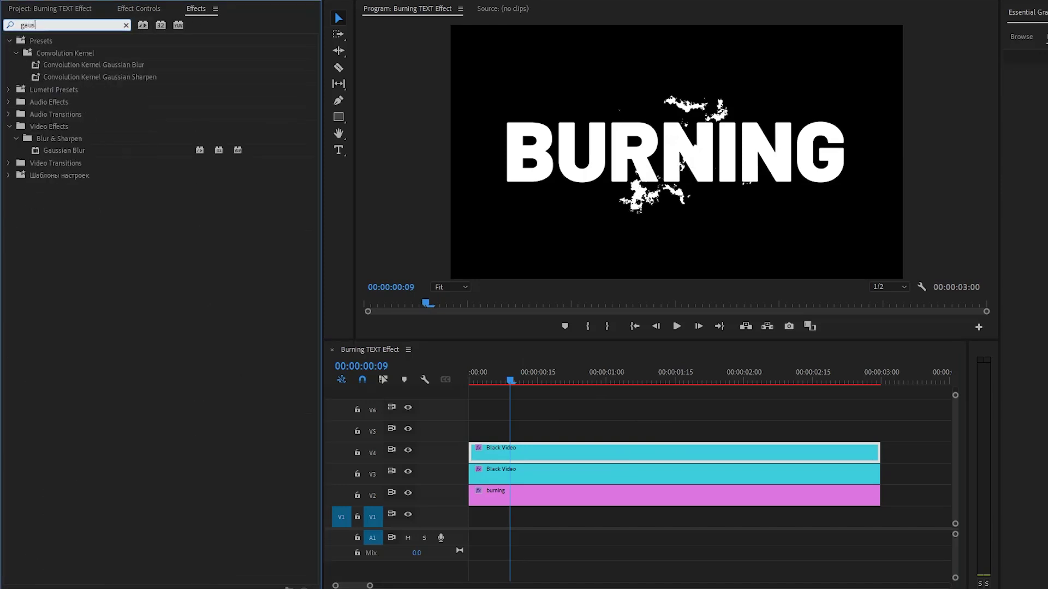
drag(82, 150, 517, 451)
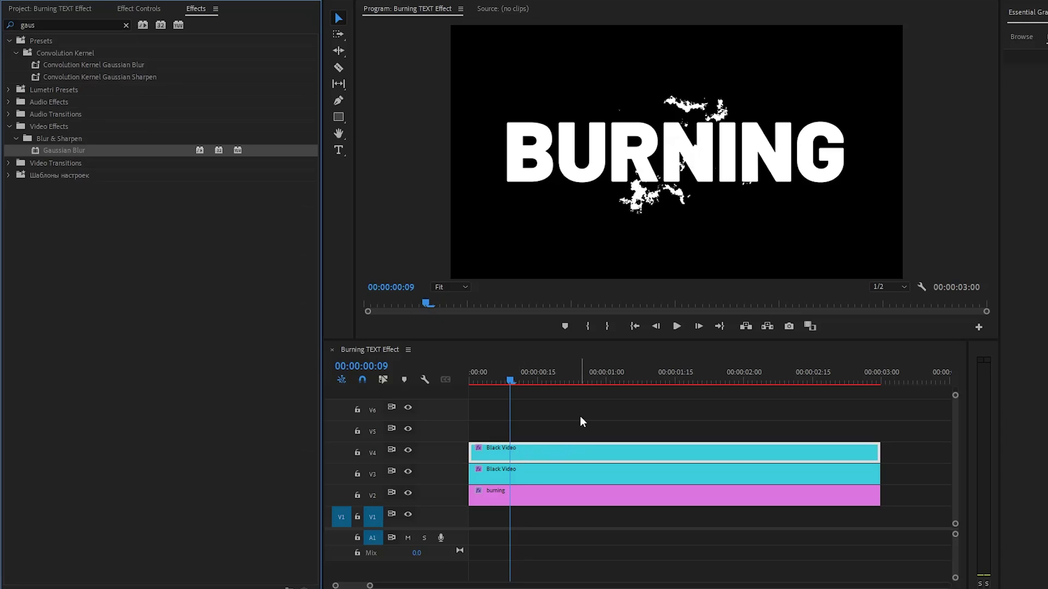
Set the copy's Gaussian Blur Blurriness to 105.
click(146, 9)
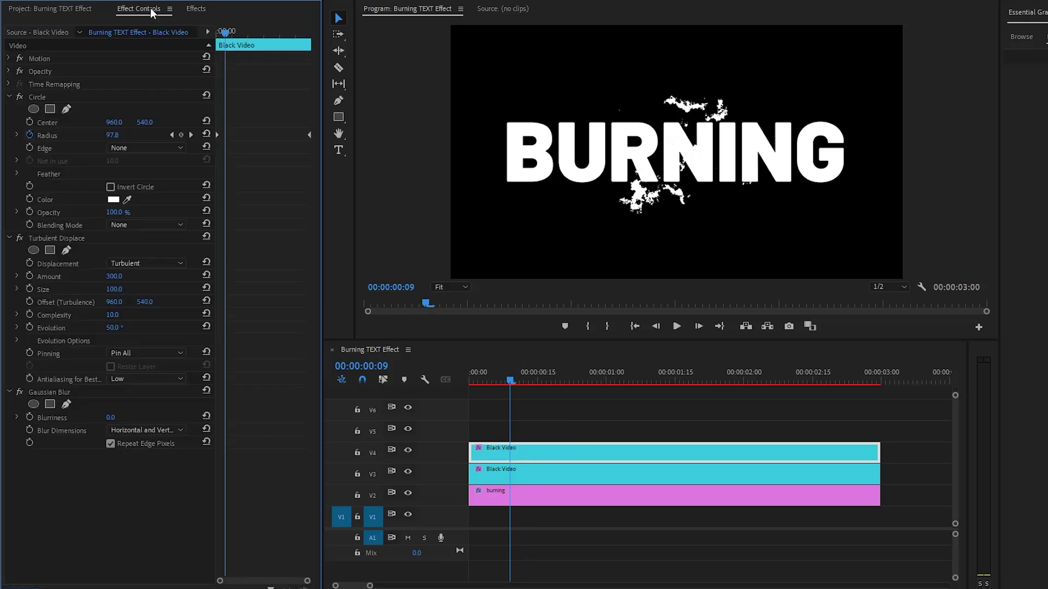
click(104, 395)
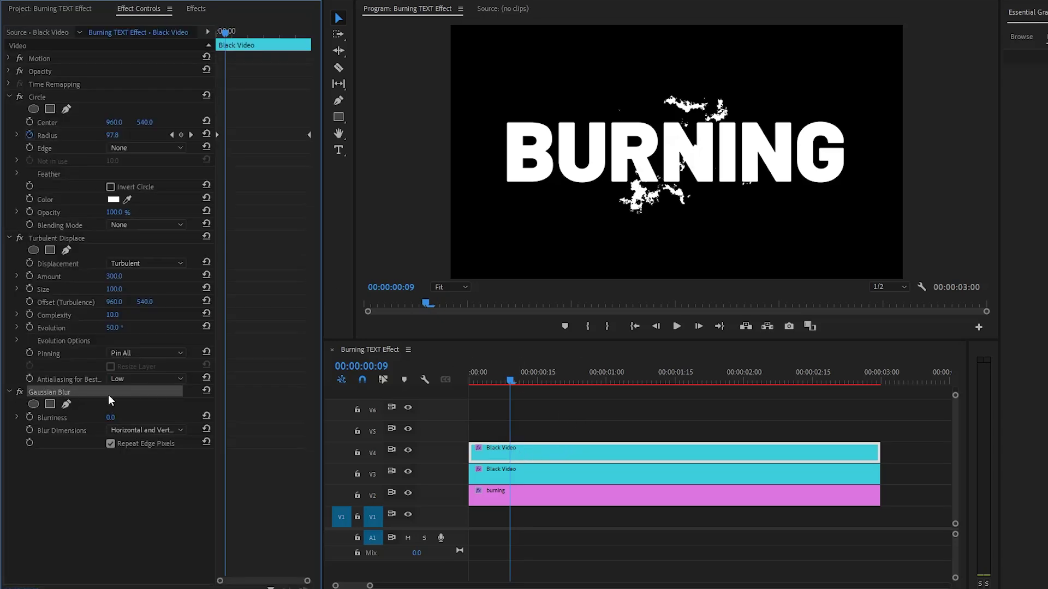
click(111, 417)
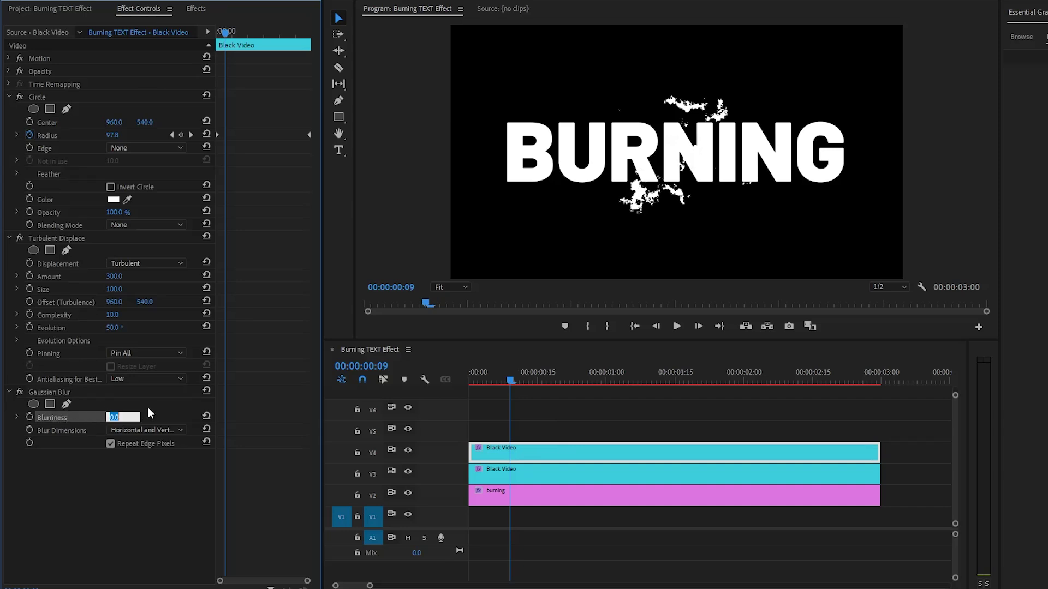
text(105)
key(Return)
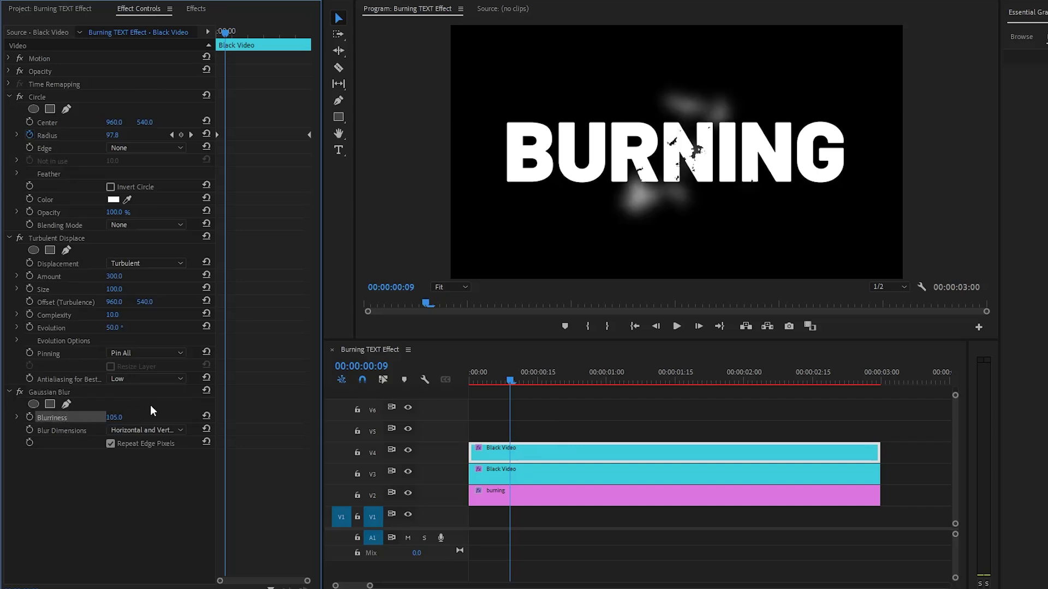
Copy and paste the burning clip's Track Matte Key to add a second one.
click(525, 496)
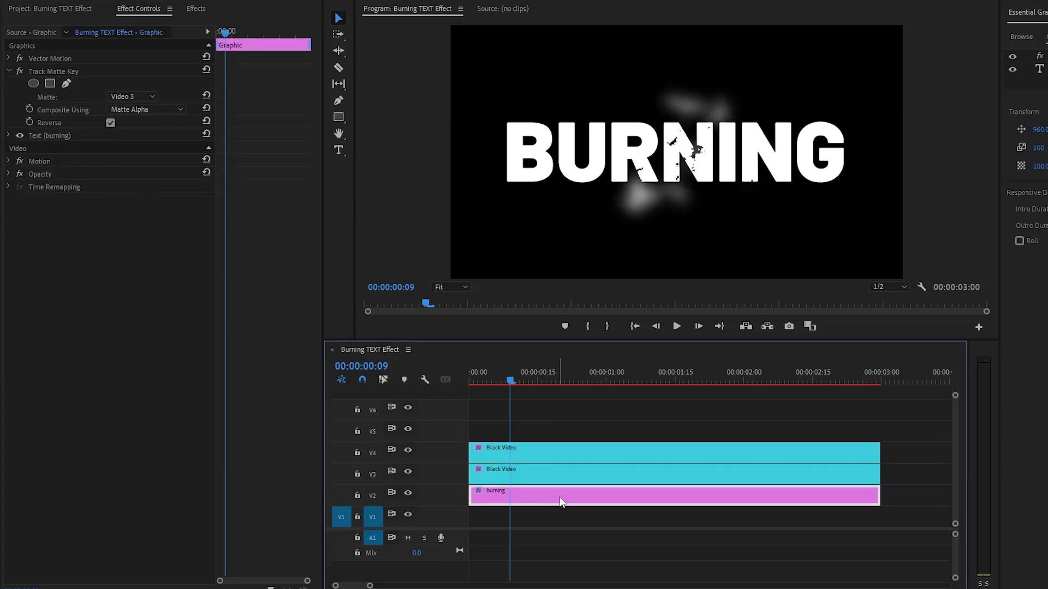
click(94, 70)
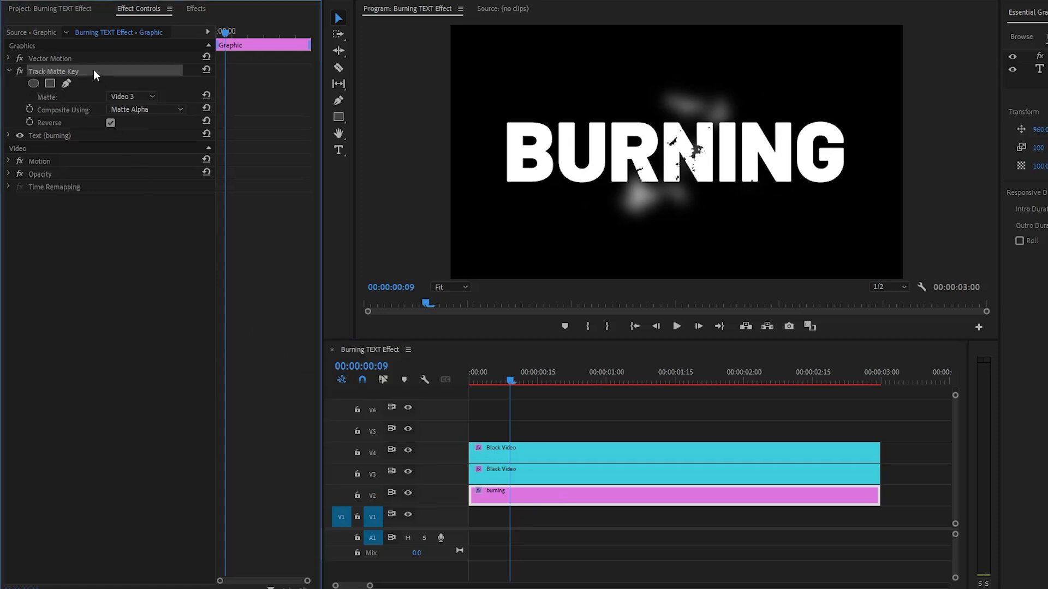
right_click(115, 72)
click(153, 138)
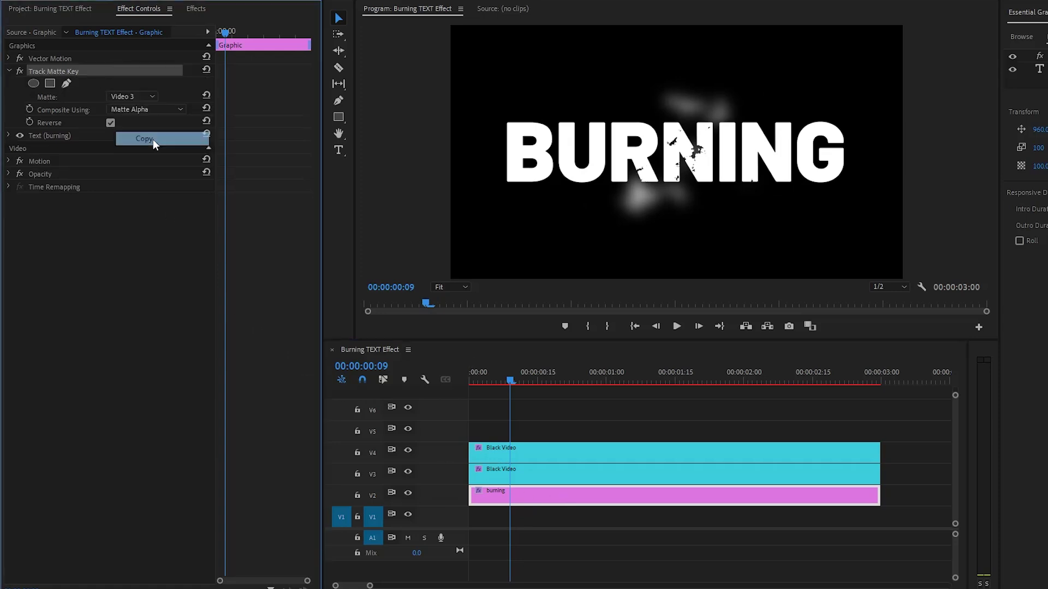
right_click(245, 92)
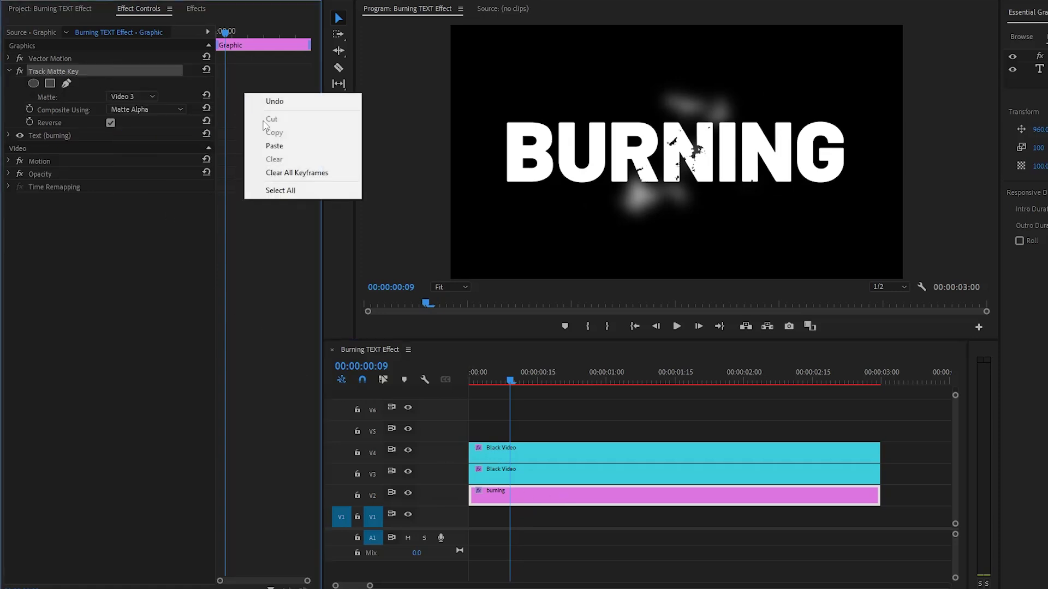
click(272, 148)
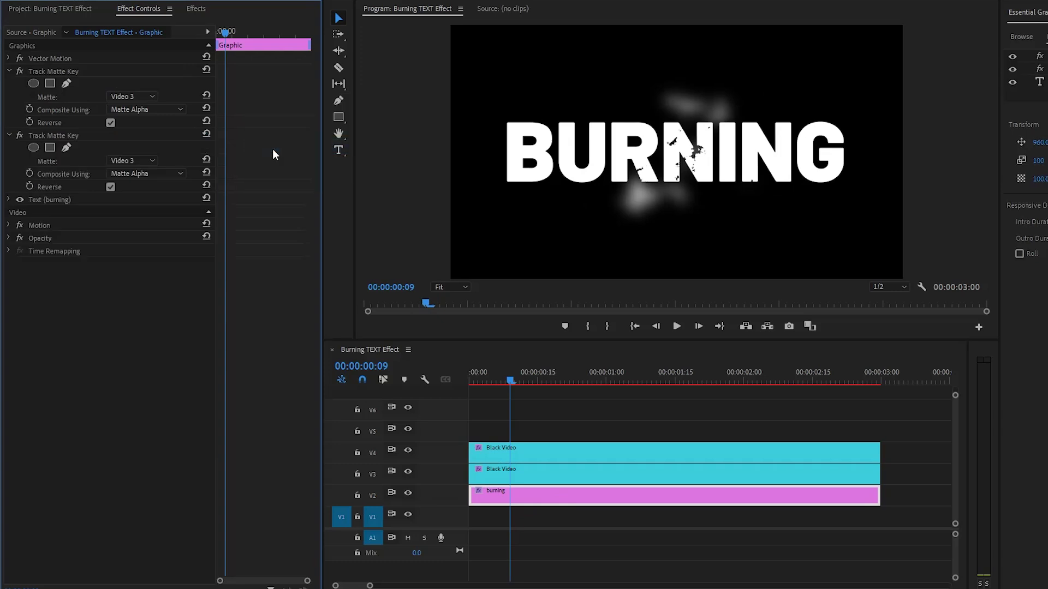
Set the second Track Matte Key's matte to Video 4.
click(121, 140)
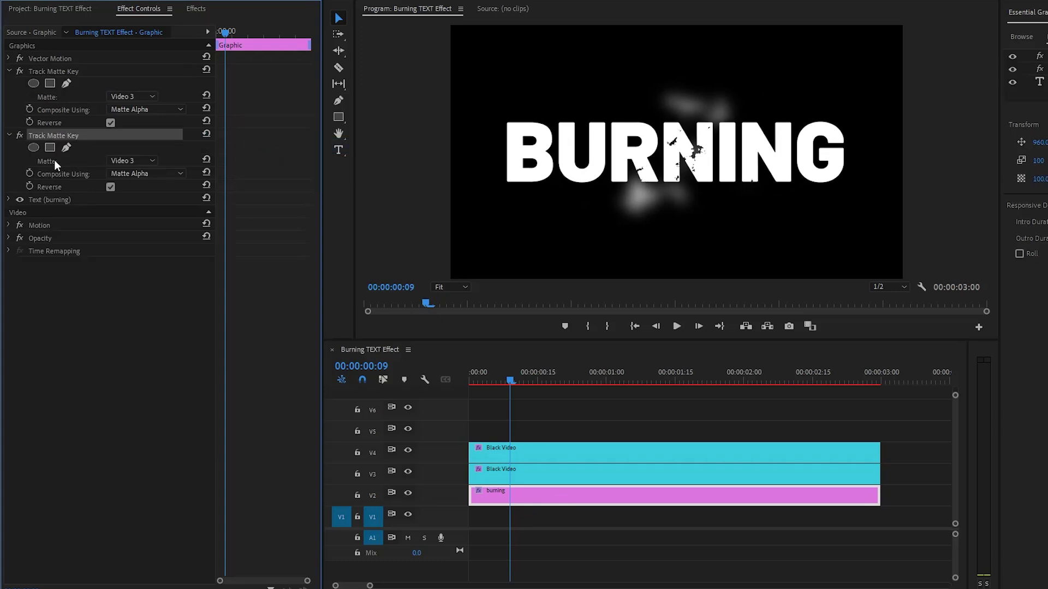
click(143, 161)
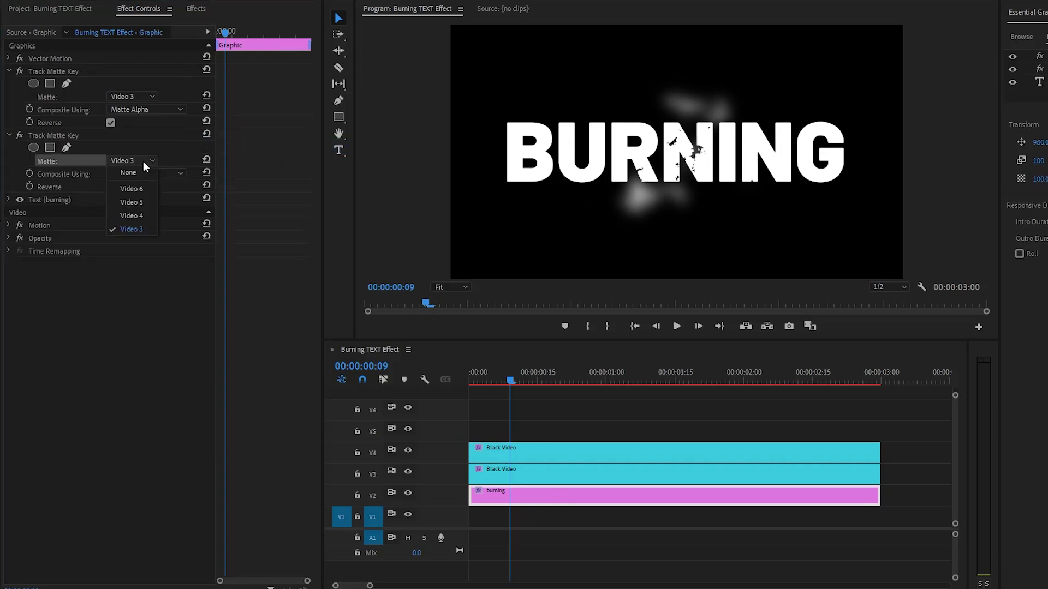
click(150, 217)
click(561, 479)
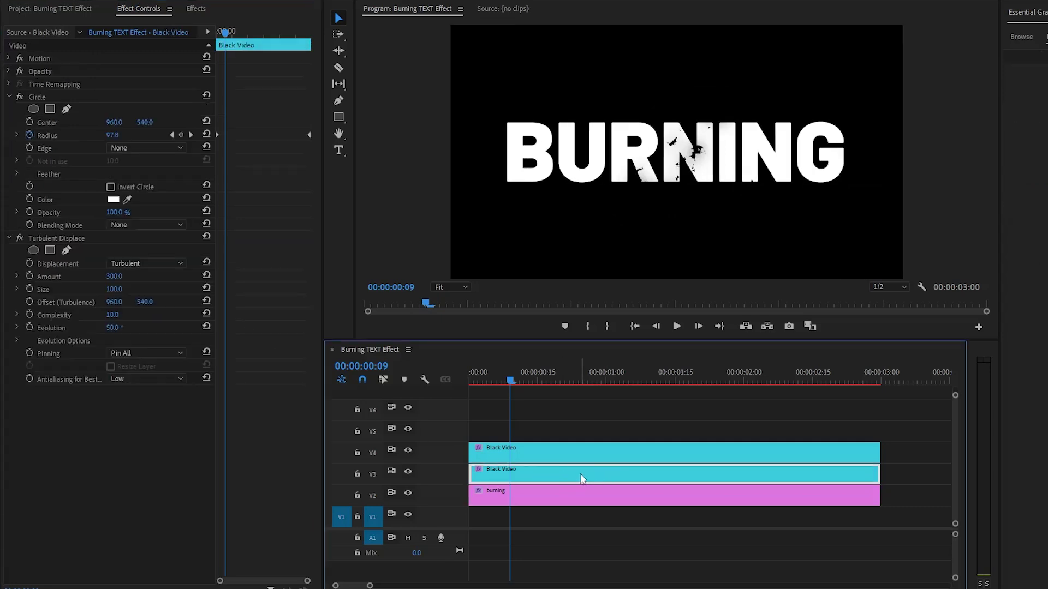
Copy the black matte clip onto V5 and V6 and apply Invert to the V6 copy.
drag(580, 474, 585, 415)
click(847, 410)
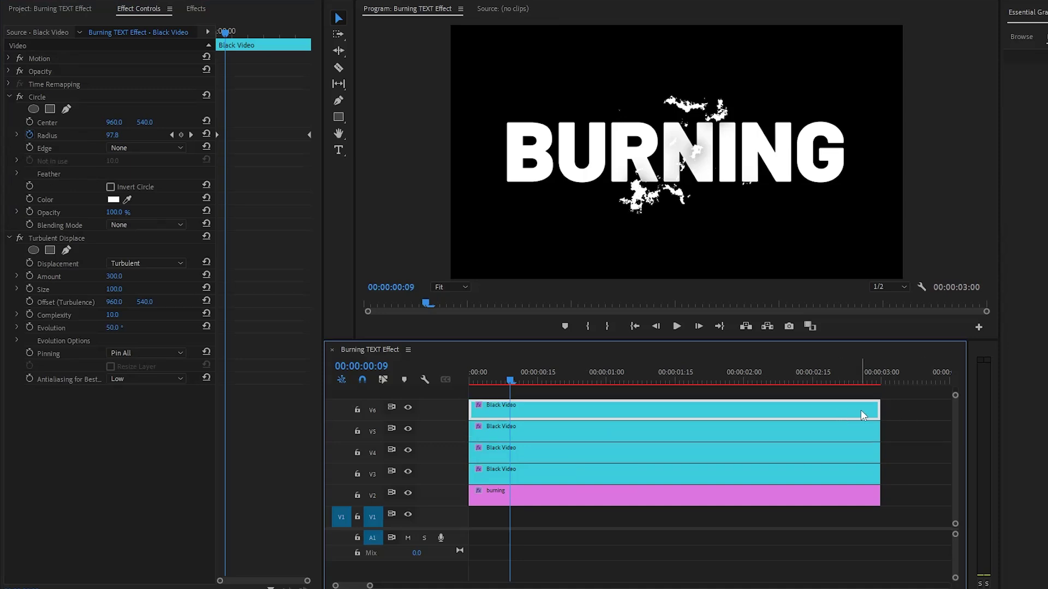
click(196, 8)
click(126, 25)
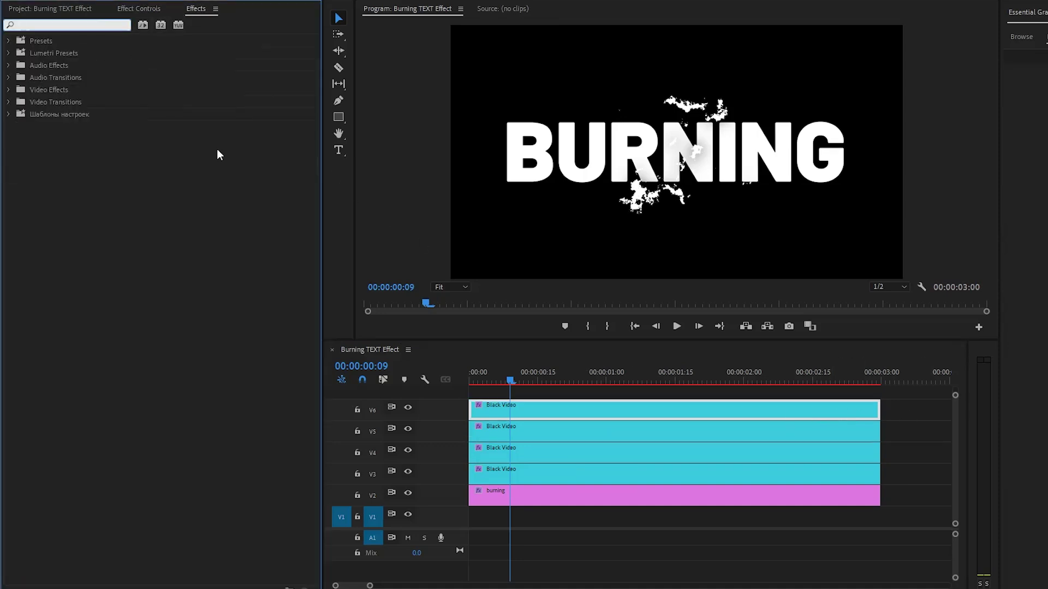
text(invert)
mouse_move(55, 140)
mouse_down()
mouse_move(400, 361)
mouse_move(505, 411)
mouse_move(537, 400)
mouse_up()
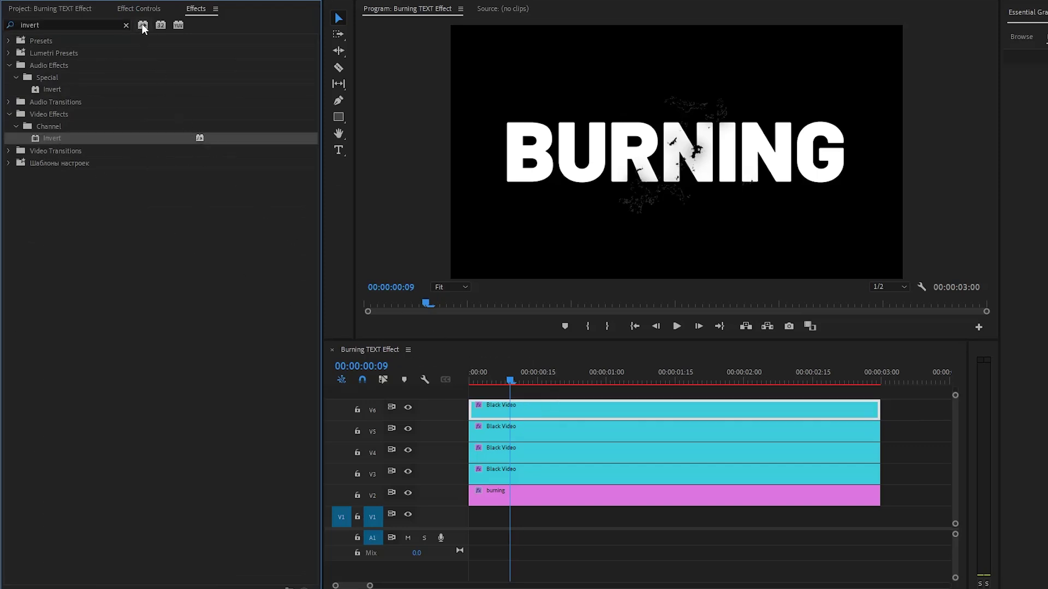
Scale the inverted V6 matte clip to 97.
click(139, 9)
click(55, 58)
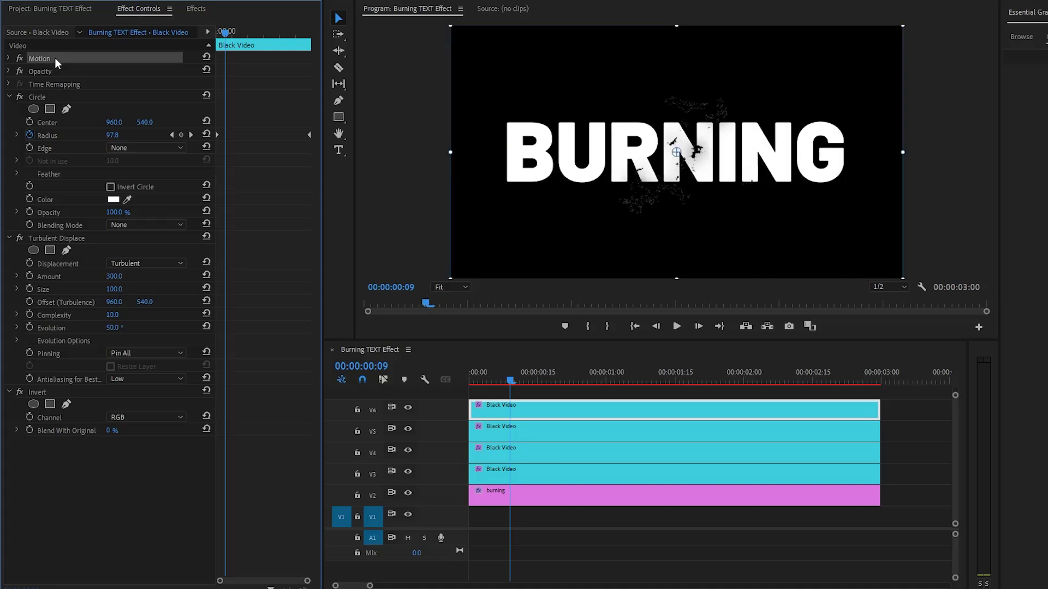
click(8, 58)
click(114, 84)
text(97)
key(Return)
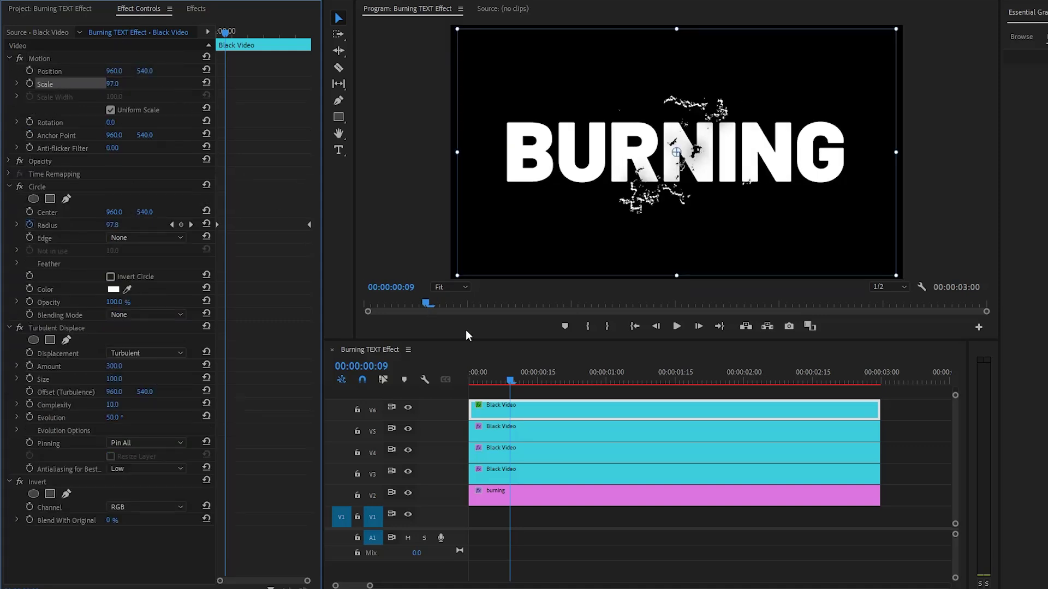
Nest the V5 and V6 matte clips into a sequence named Burning.
drag(894, 413, 846, 433)
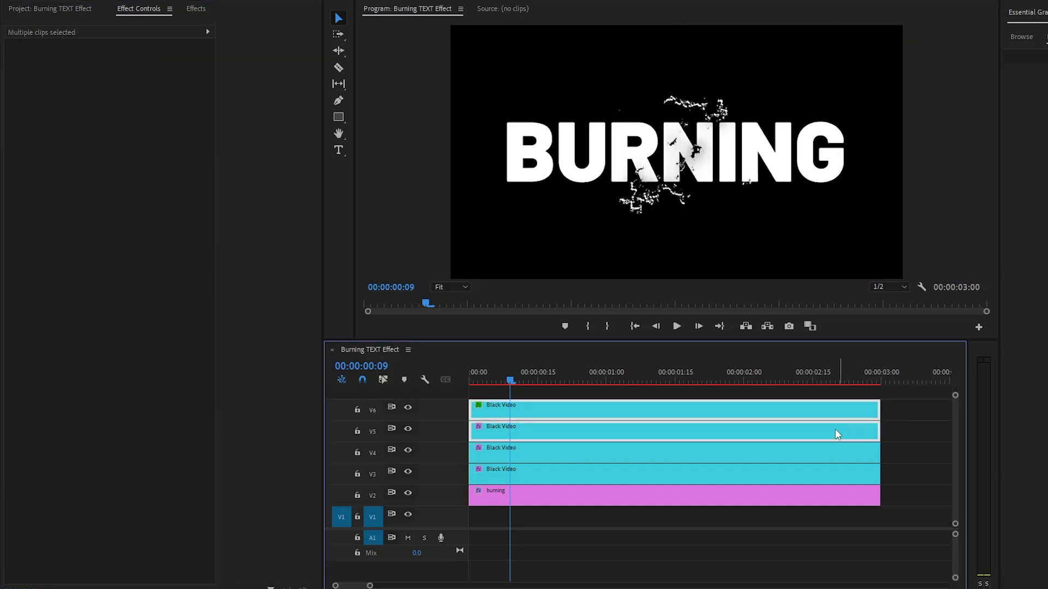
right_click(681, 413)
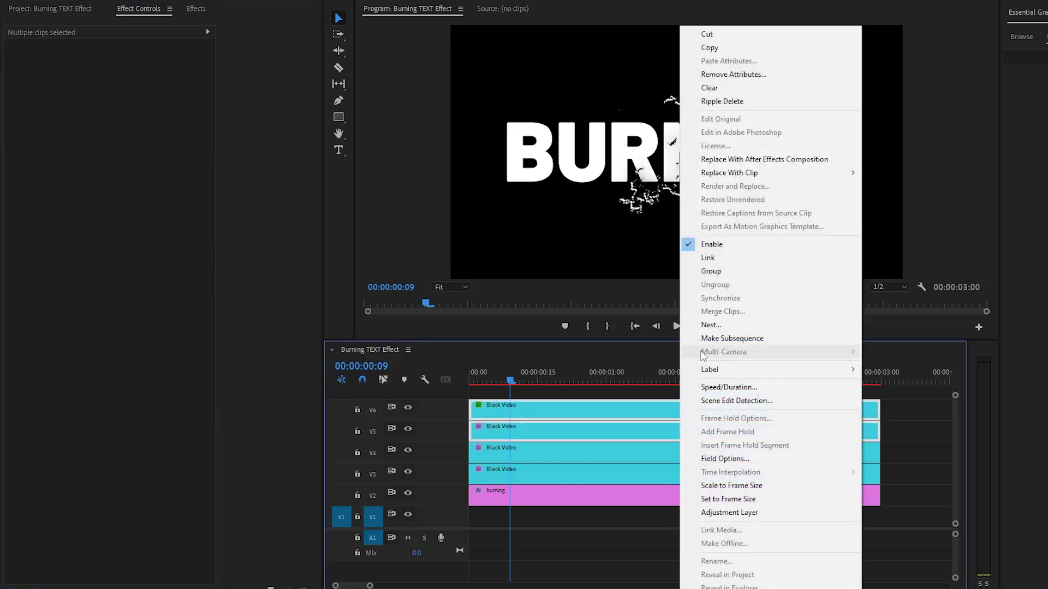
click(709, 325)
text(Burning)
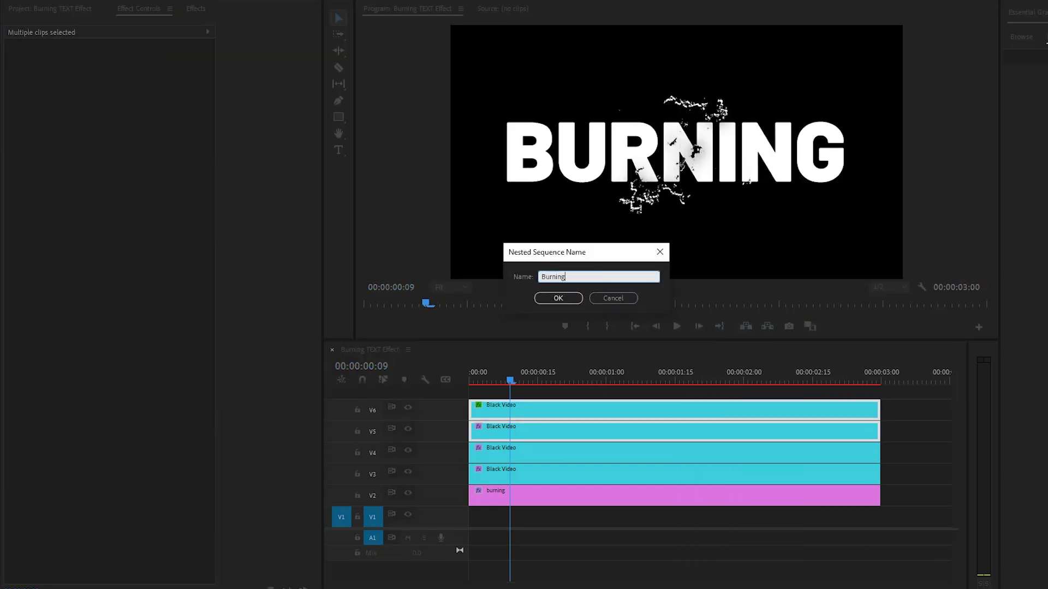
click(557, 298)
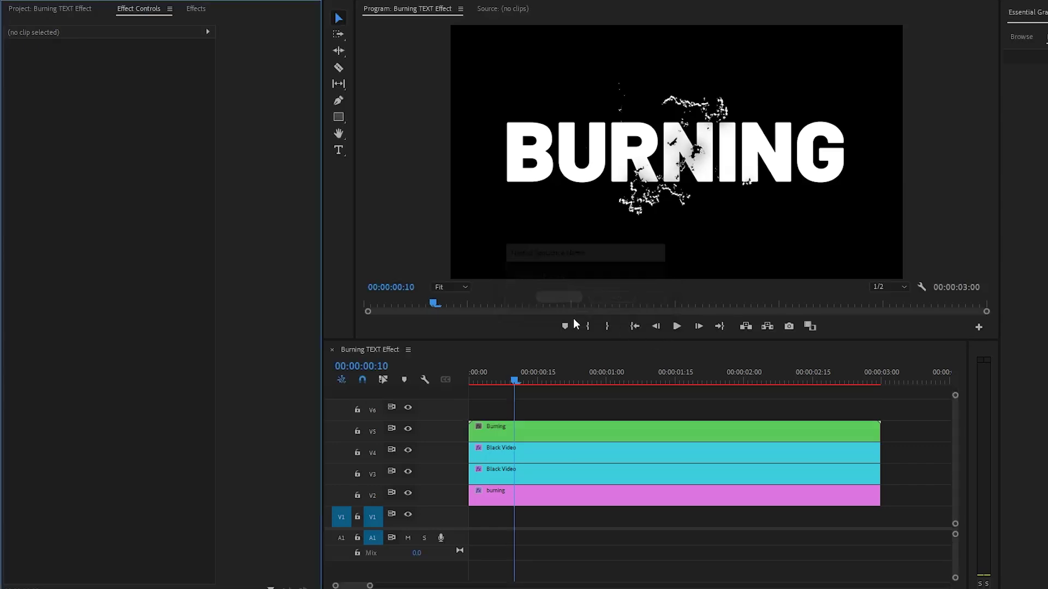
mouse_move(516, 380)
mouse_down()
mouse_move(840, 393)
mouse_move(607, 384)
mouse_up()
Copy the BURNING text clip onto V1 and set its fill to orange FF6900.
click(661, 493)
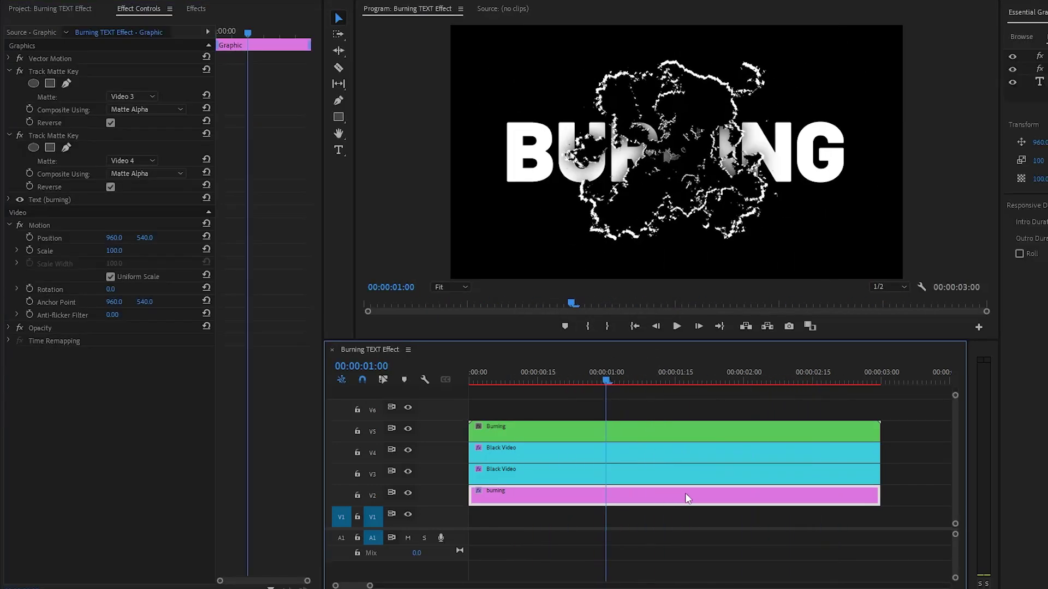
drag(649, 503, 663, 515)
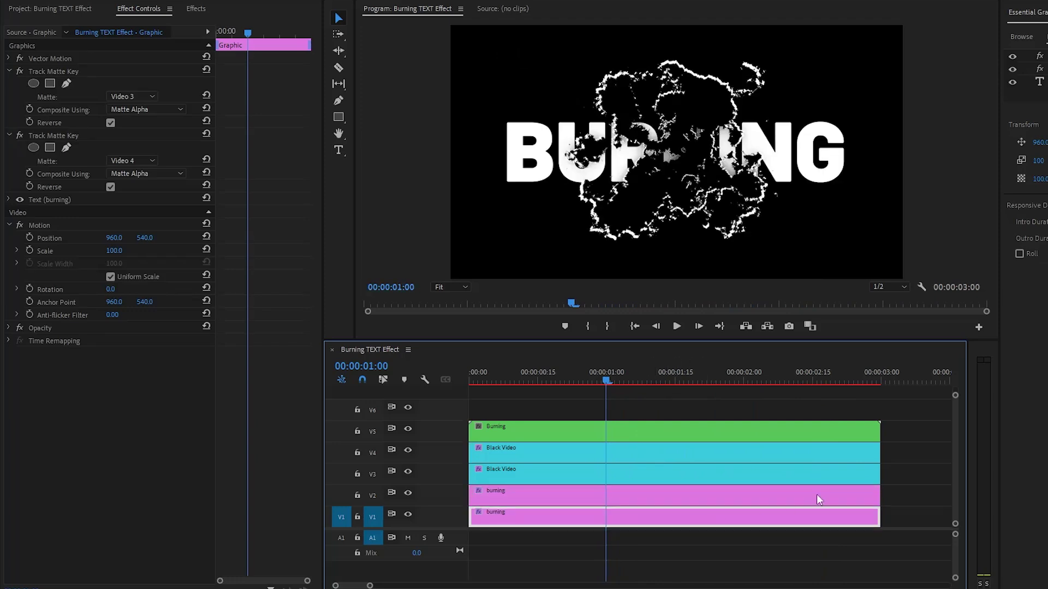
click(931, 83)
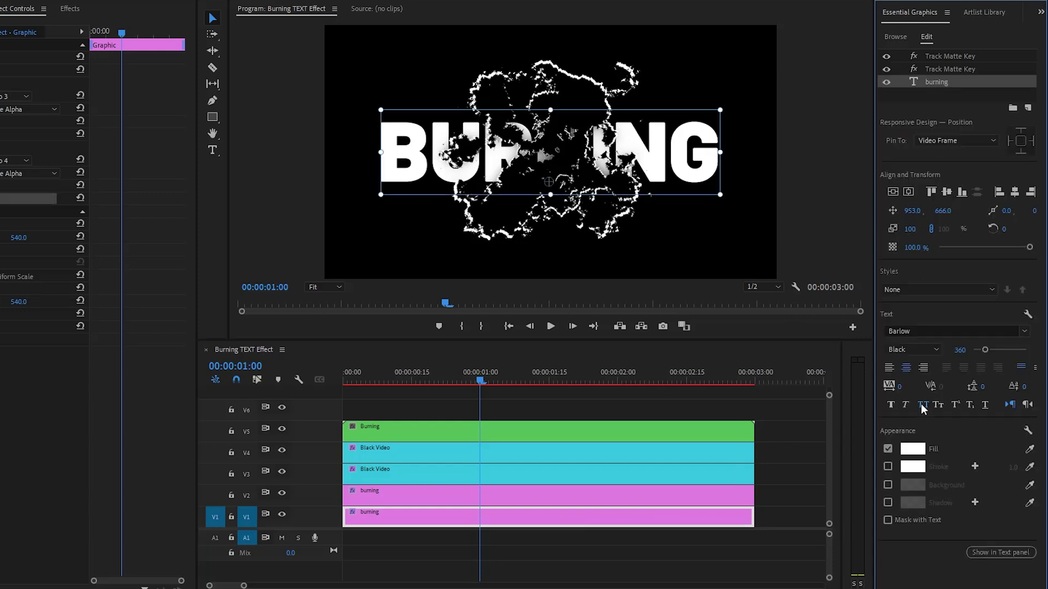
click(912, 449)
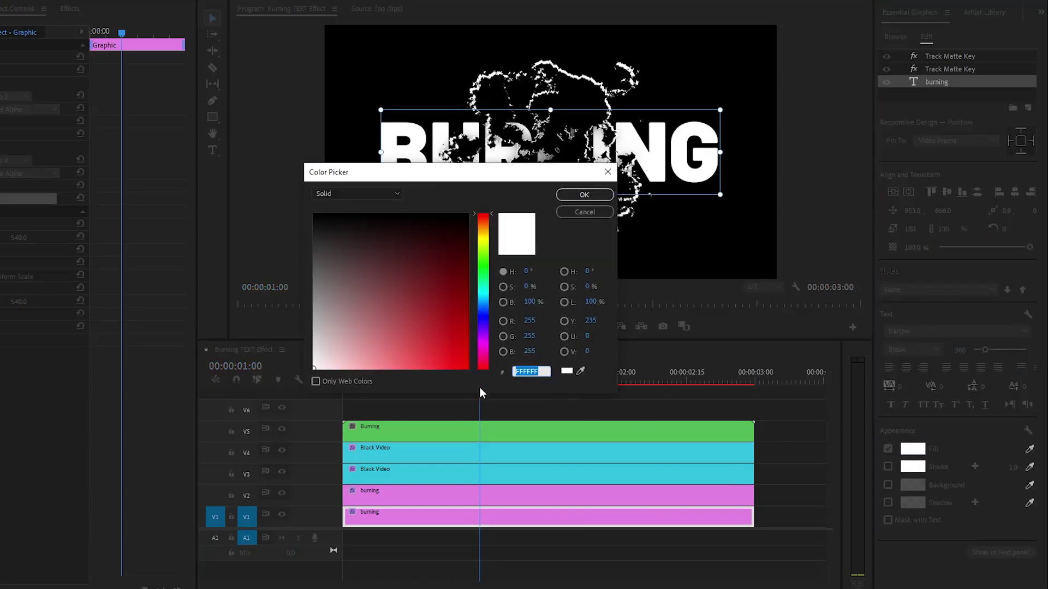
text(FF6900)
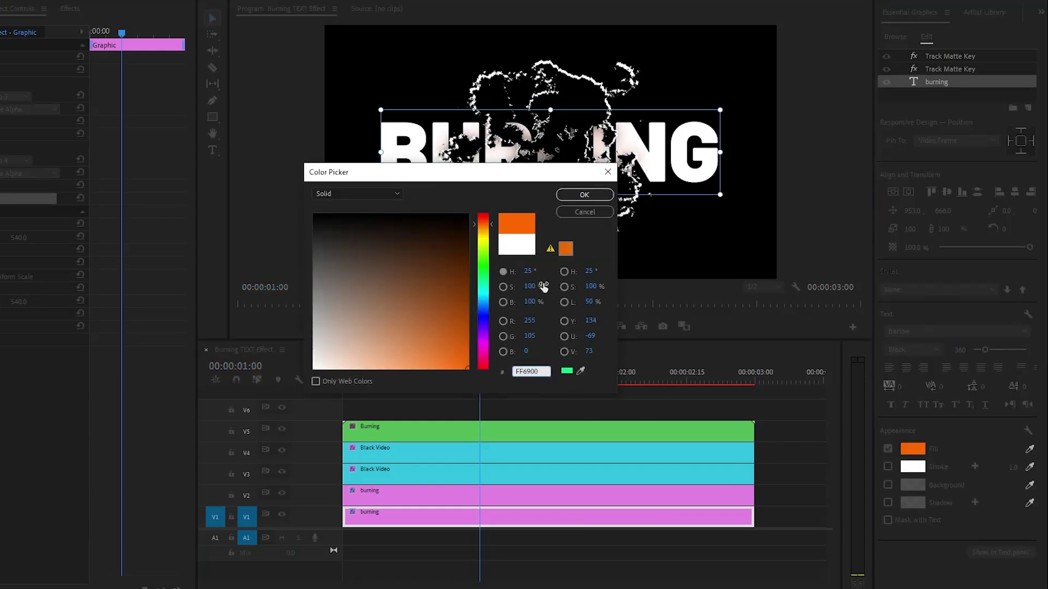
click(603, 195)
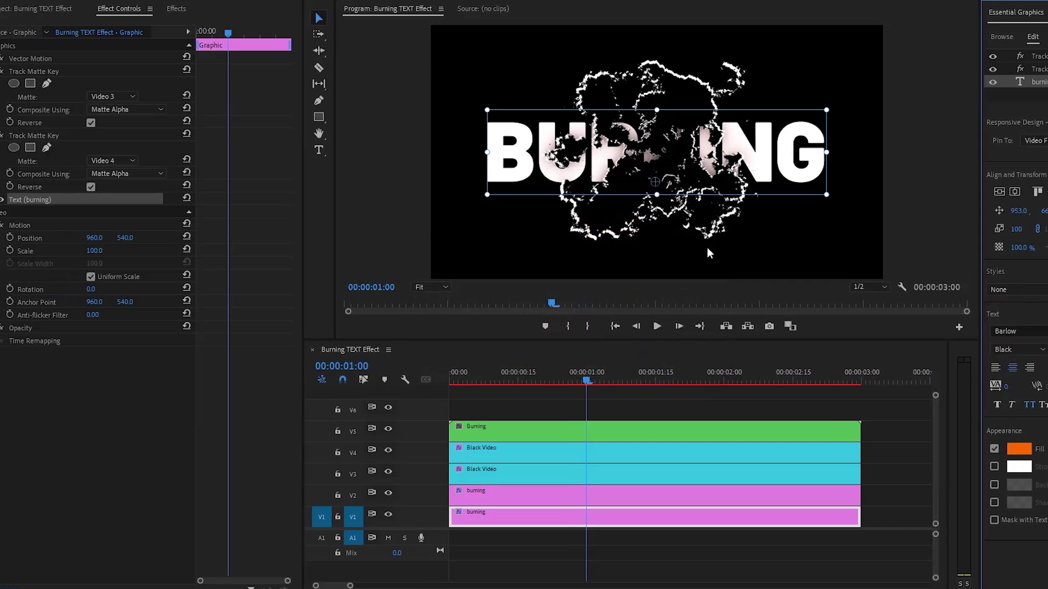
Delete the second Track Matte Key and set the remaining one to Video 5, Matte Luma, Reverse off.
click(87, 135)
key(Delete)
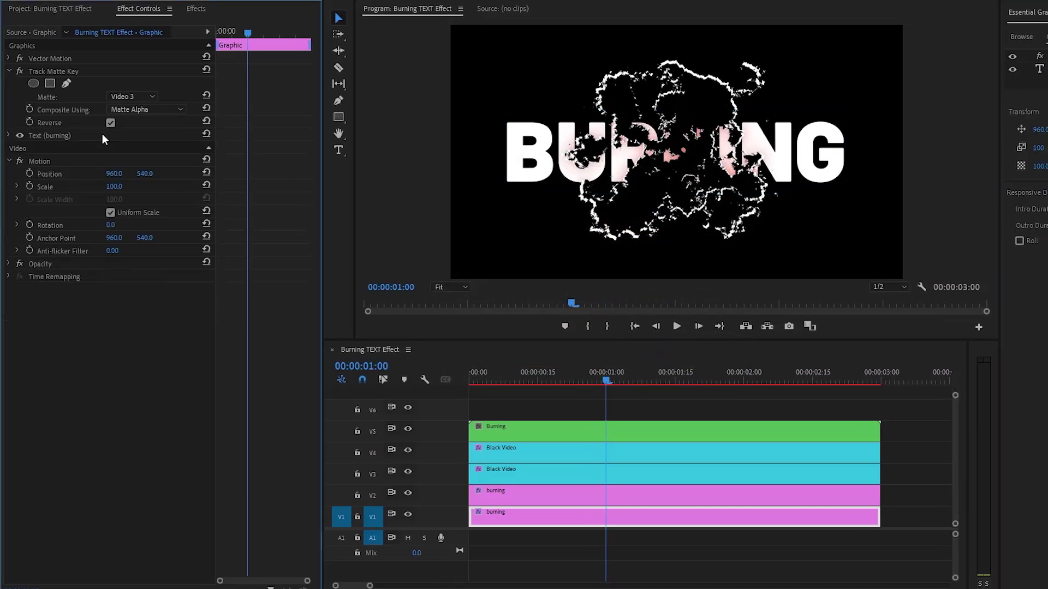
click(67, 71)
click(144, 96)
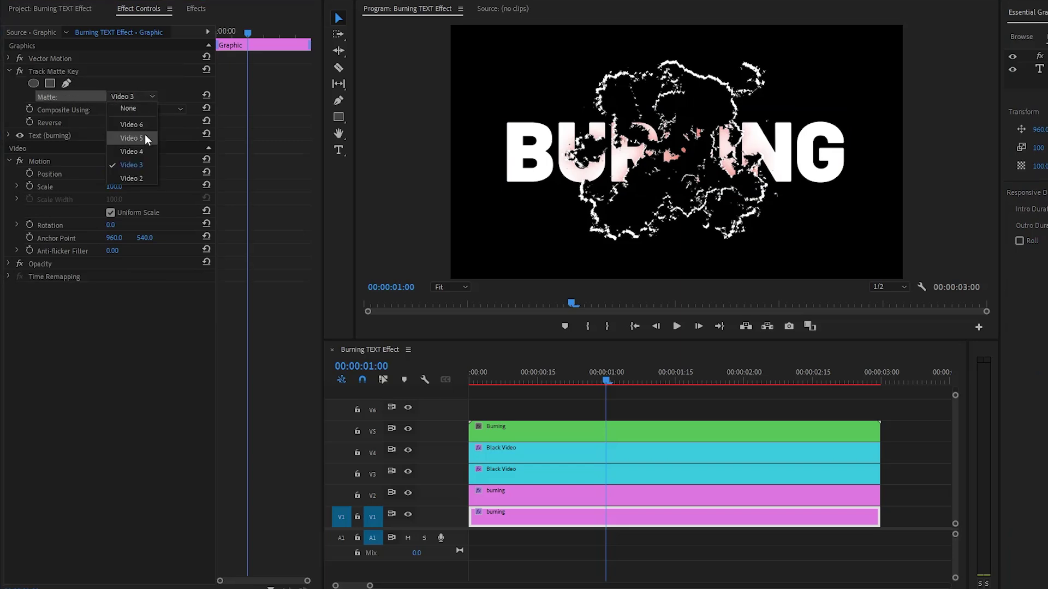
click(145, 138)
click(152, 111)
click(157, 137)
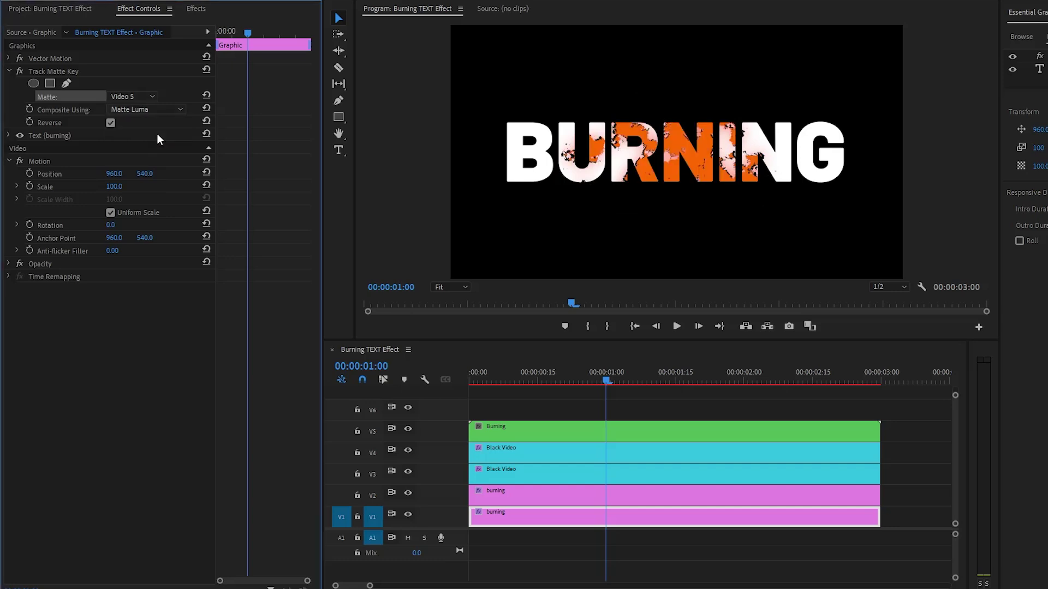
click(113, 125)
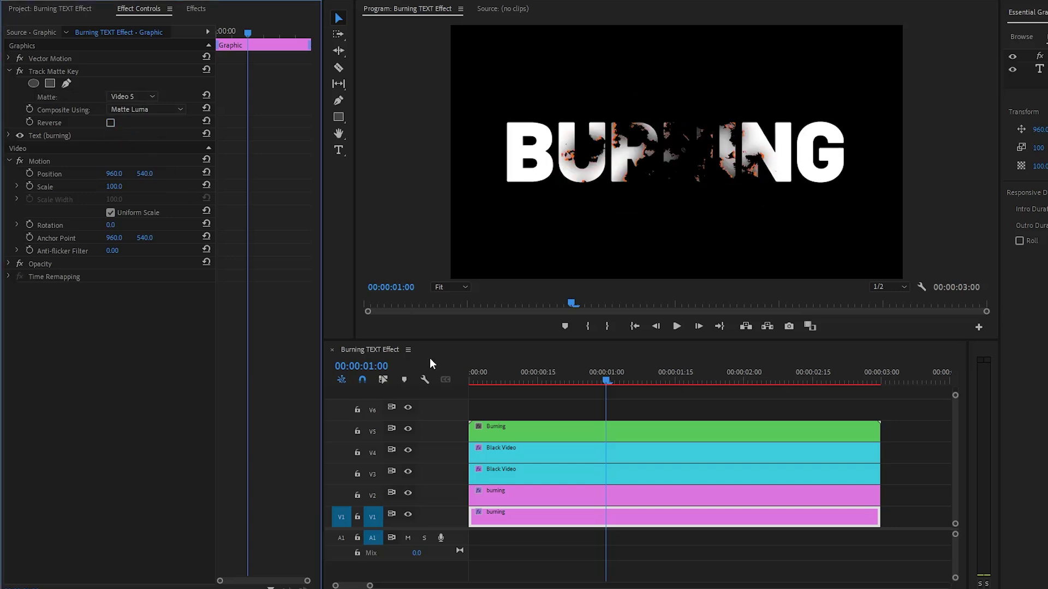
mouse_move(487, 375)
mouse_down()
mouse_move(479, 380)
mouse_move(827, 388)
mouse_move(547, 391)
mouse_up()
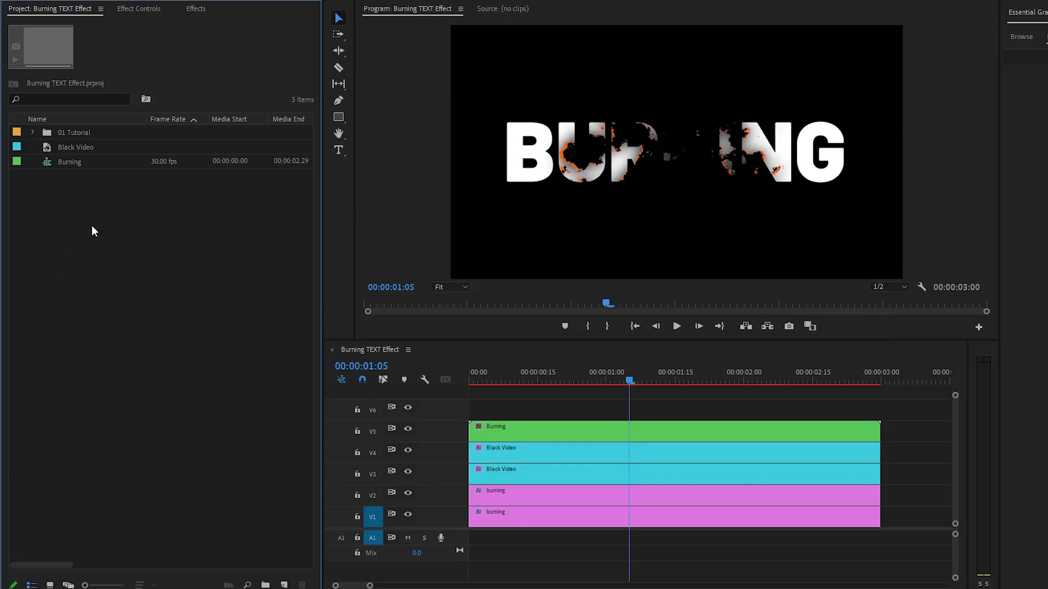
Import Fire Particles Overlay.mp4 and Fire Burning SFX.wav from the 01 Assets folder.
key(alt+Tab)
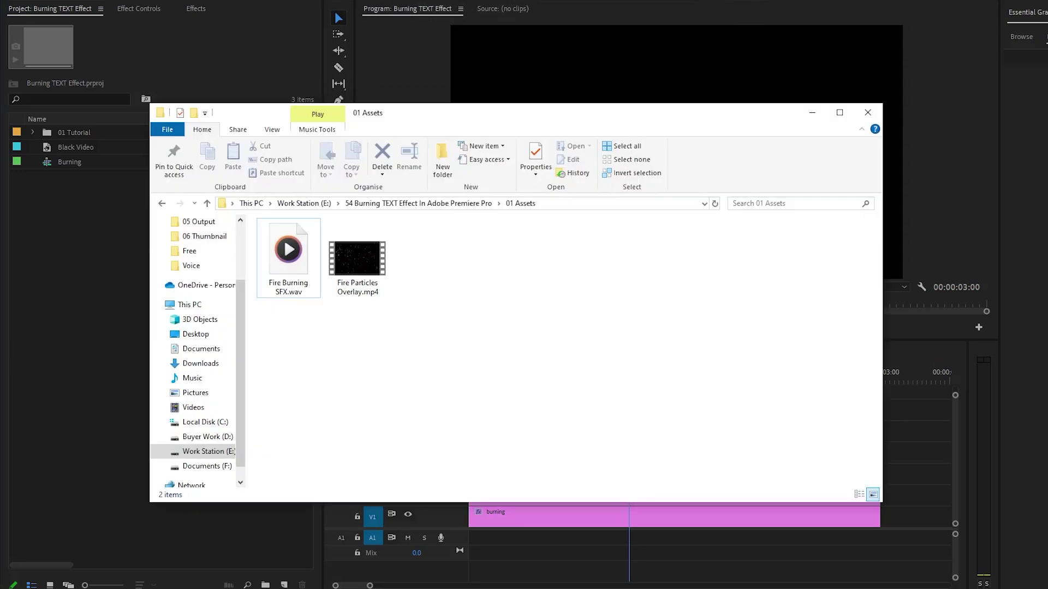
drag(489, 253, 311, 367)
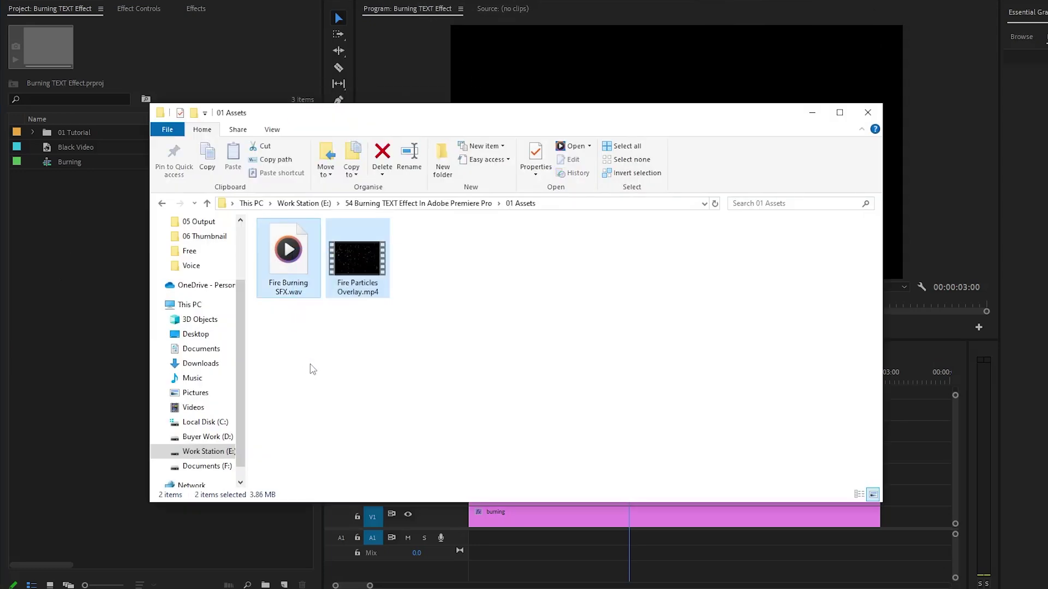
drag(295, 299, 60, 265)
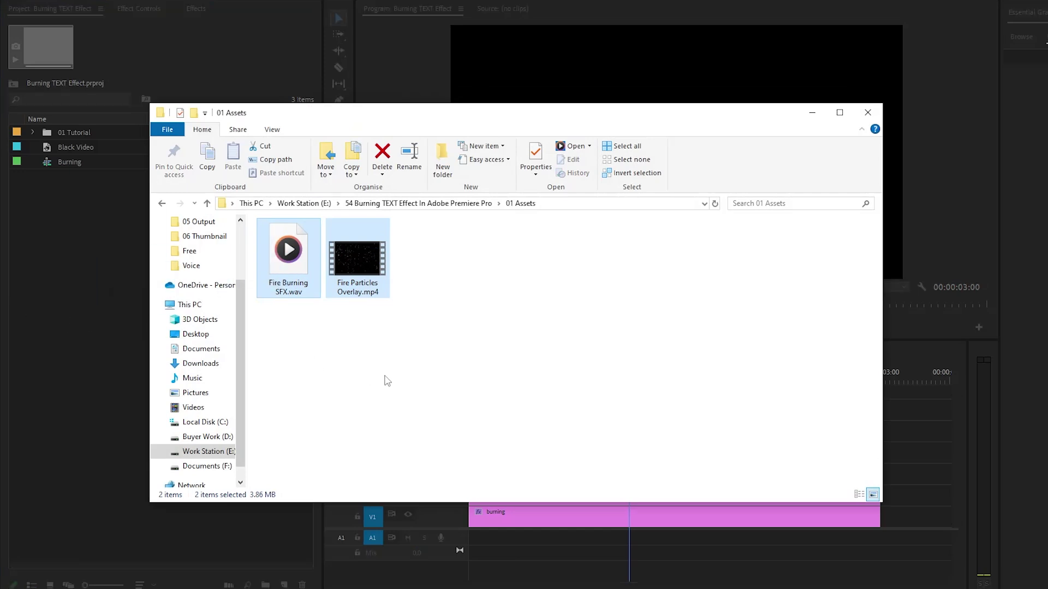
click(811, 113)
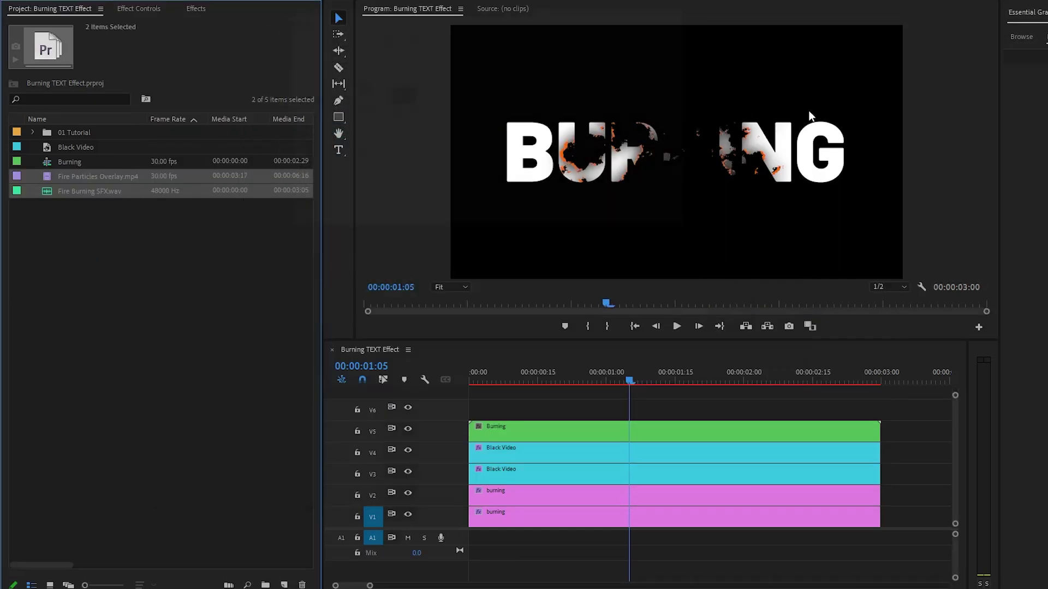
Place Fire Particles Overlay.mp4 on track V6 at the sequence start.
click(70, 205)
click(80, 176)
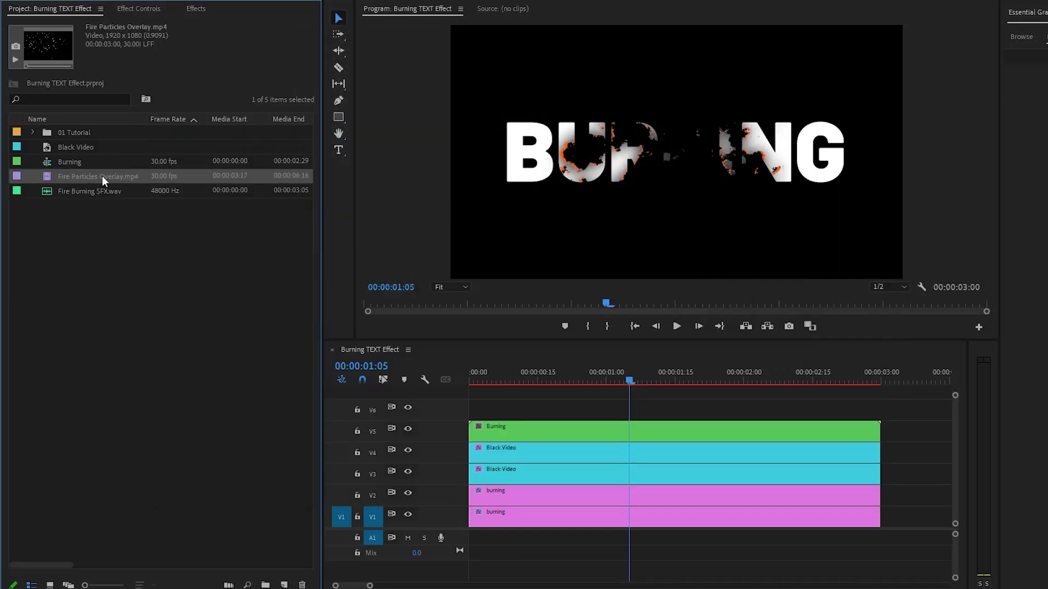
drag(77, 177, 492, 404)
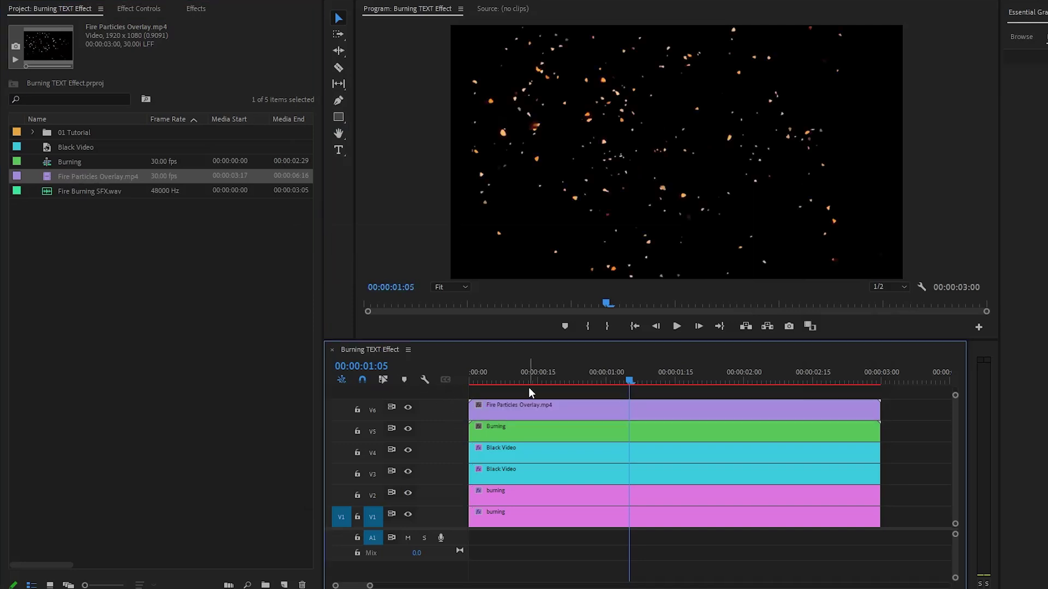
click(542, 396)
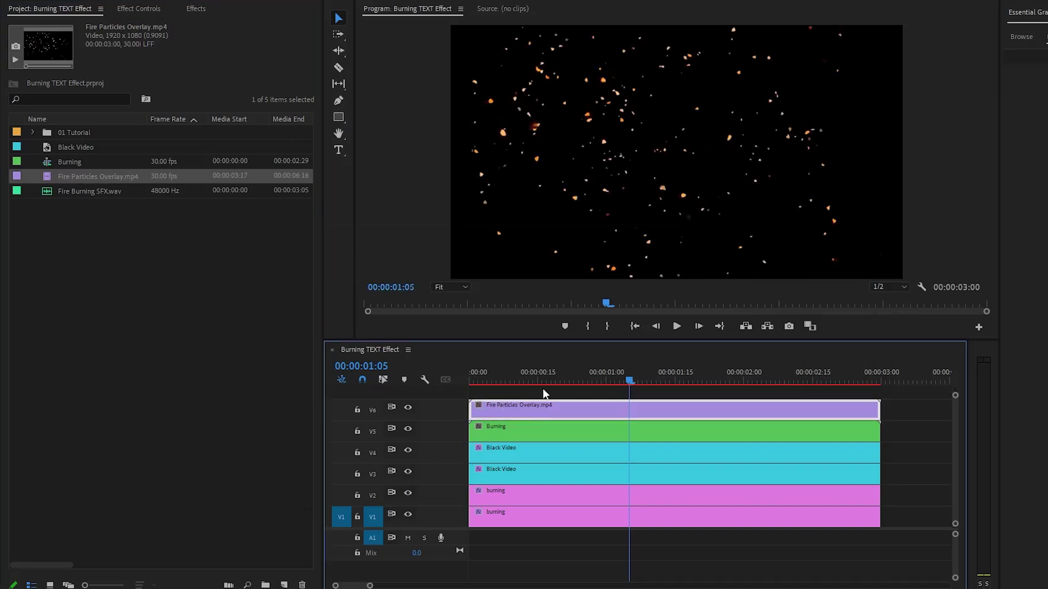
Set the overlay's Opacity blend mode to Screen and add an ellipse mask.
click(145, 10)
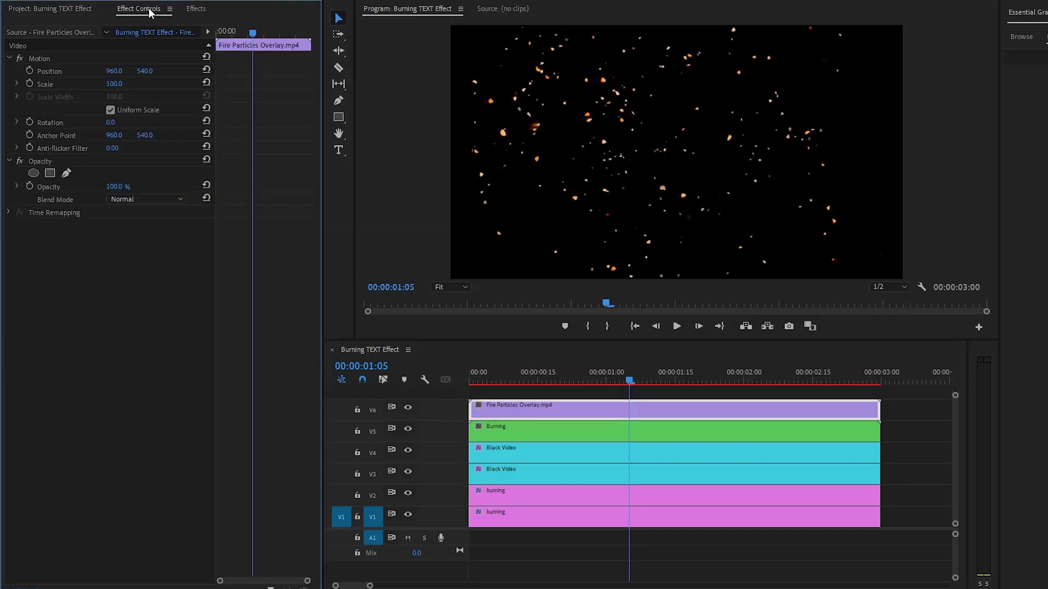
click(71, 159)
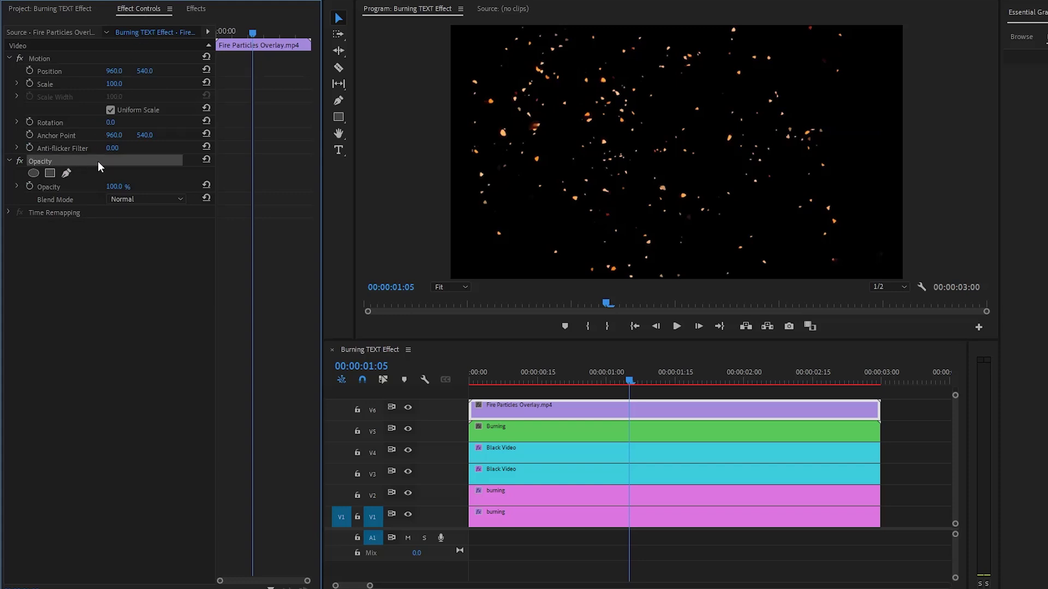
click(65, 200)
click(146, 200)
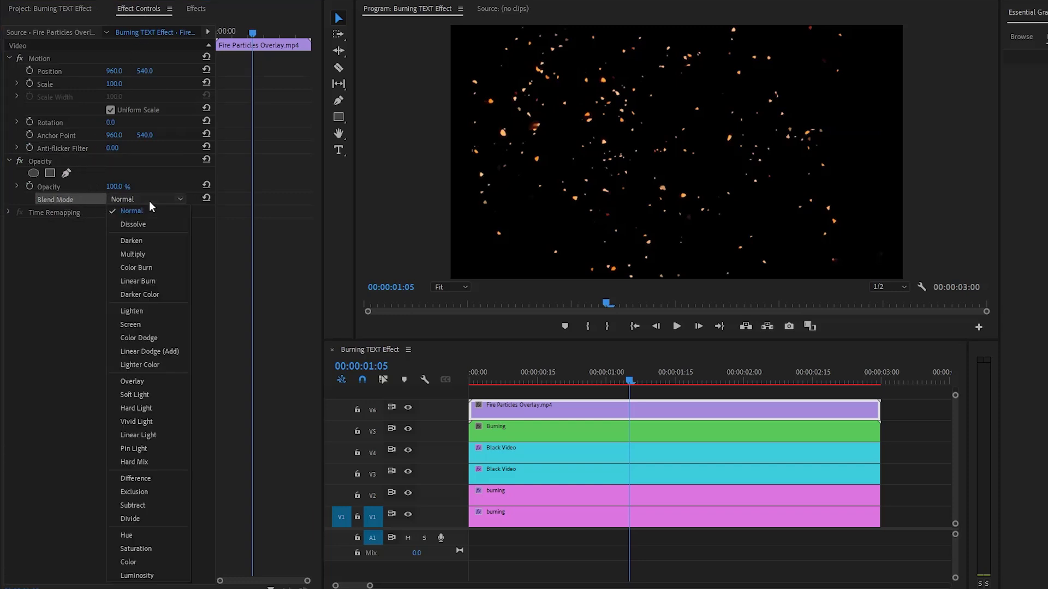
click(146, 324)
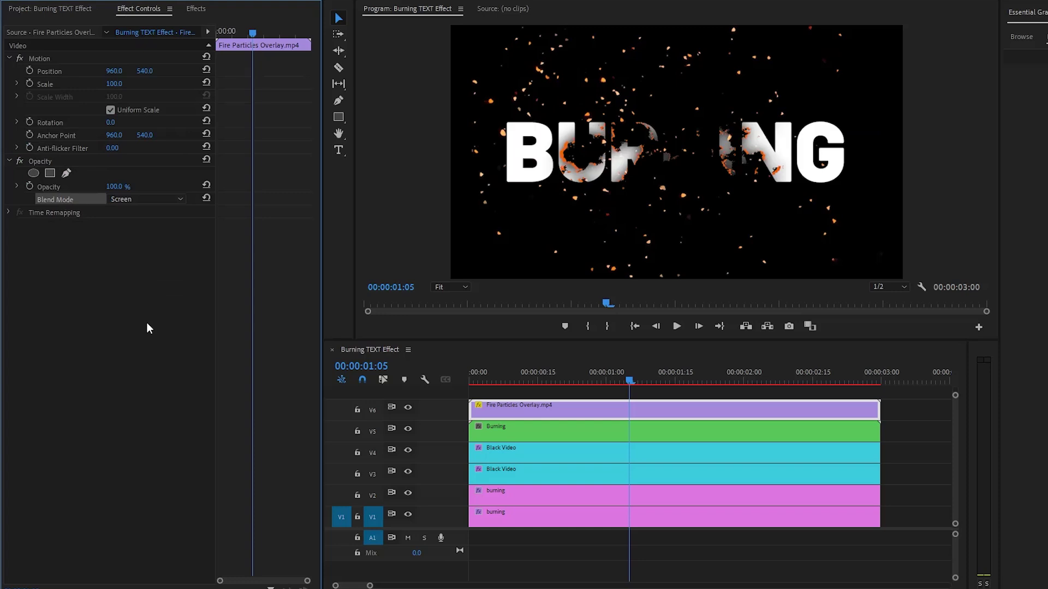
click(38, 175)
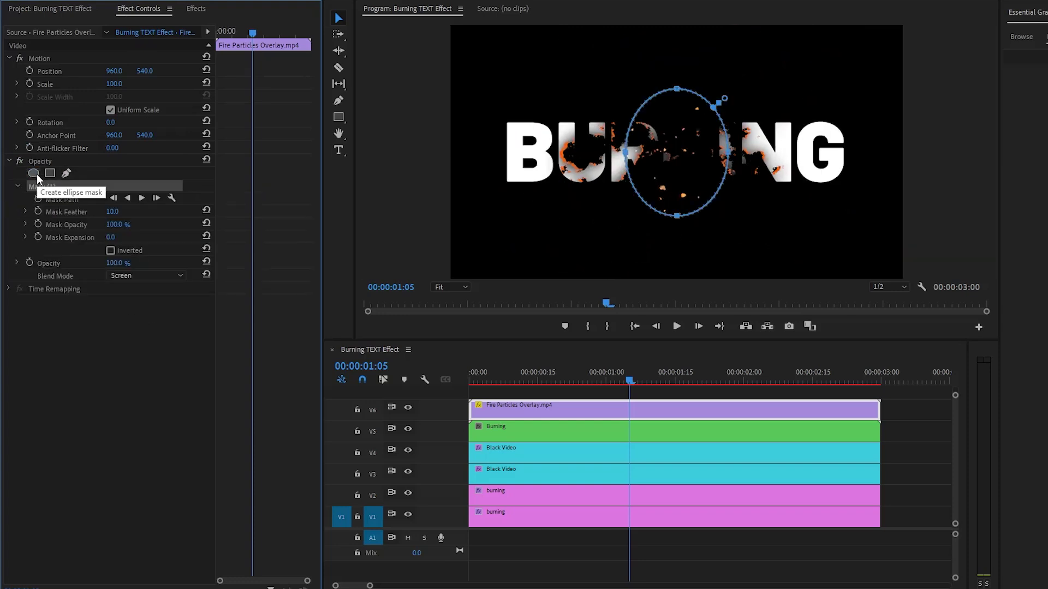
Enlarge the ellipse mask to enclose the whole word BURNING.
drag(625, 152, 475, 152)
drag(729, 151, 870, 154)
drag(671, 216, 672, 229)
drag(672, 88, 672, 79)
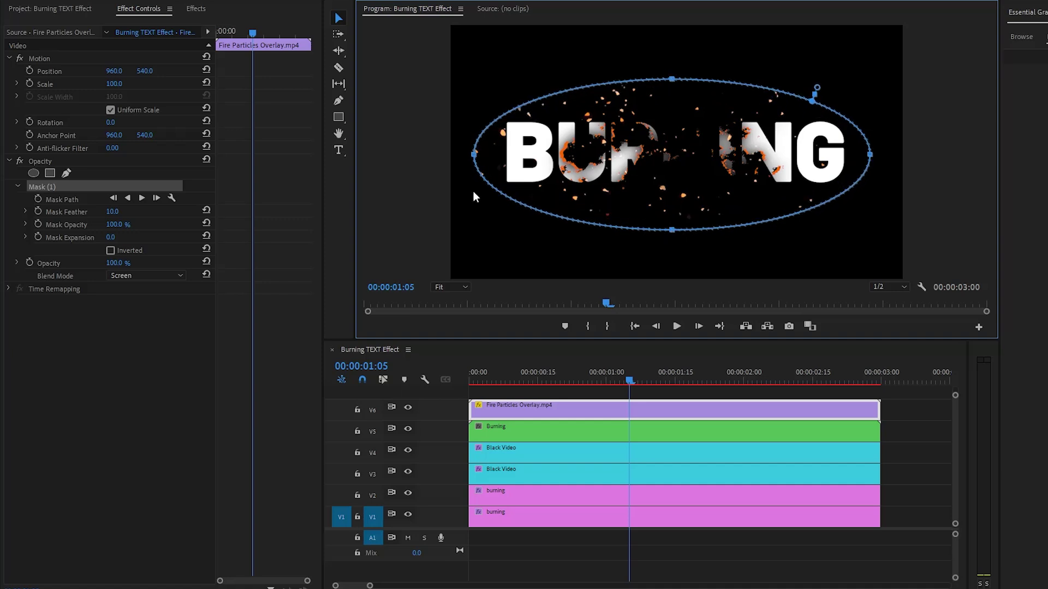
Set Mask Feather to 100 and keyframe the Mask Path near the clip's end.
click(114, 212)
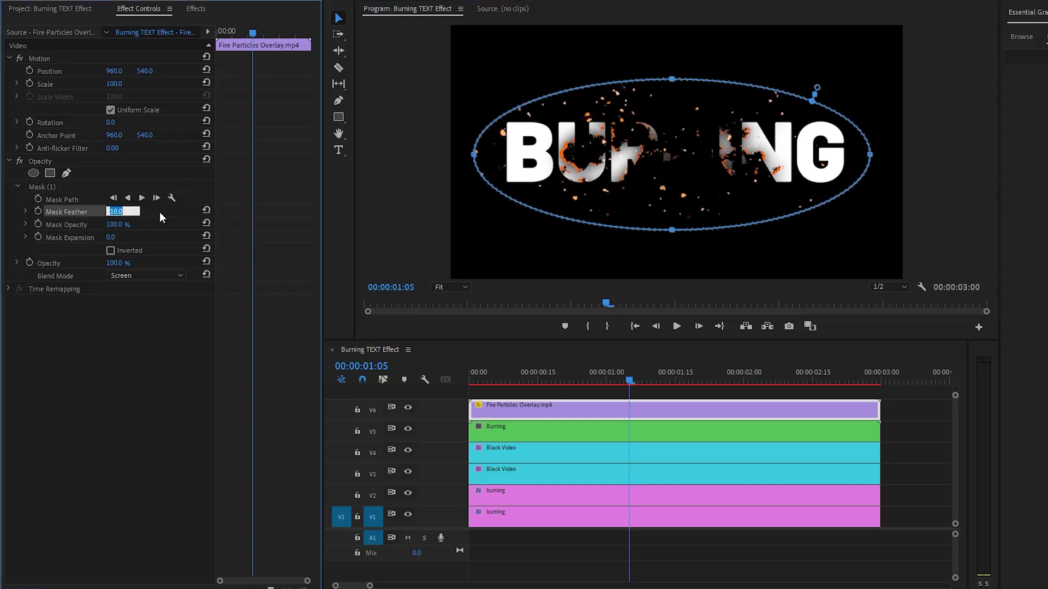
text(100)
key(Return)
click(38, 197)
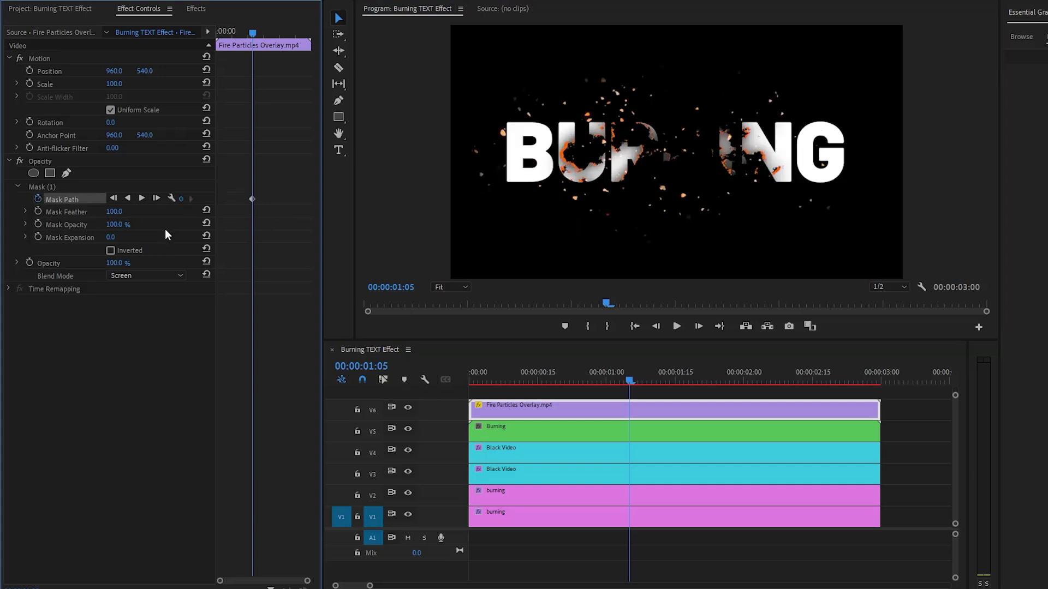
drag(251, 198, 316, 211)
drag(244, 36, 215, 37)
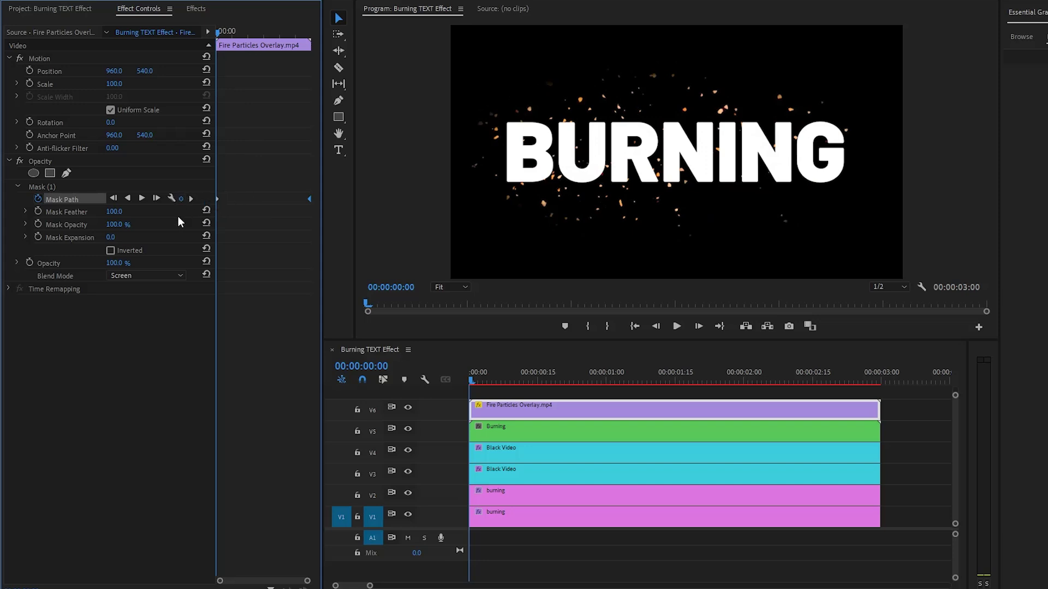
At 00:00, shrink Mask (1) into a small ellipse over the N and preview its growth.
click(55, 188)
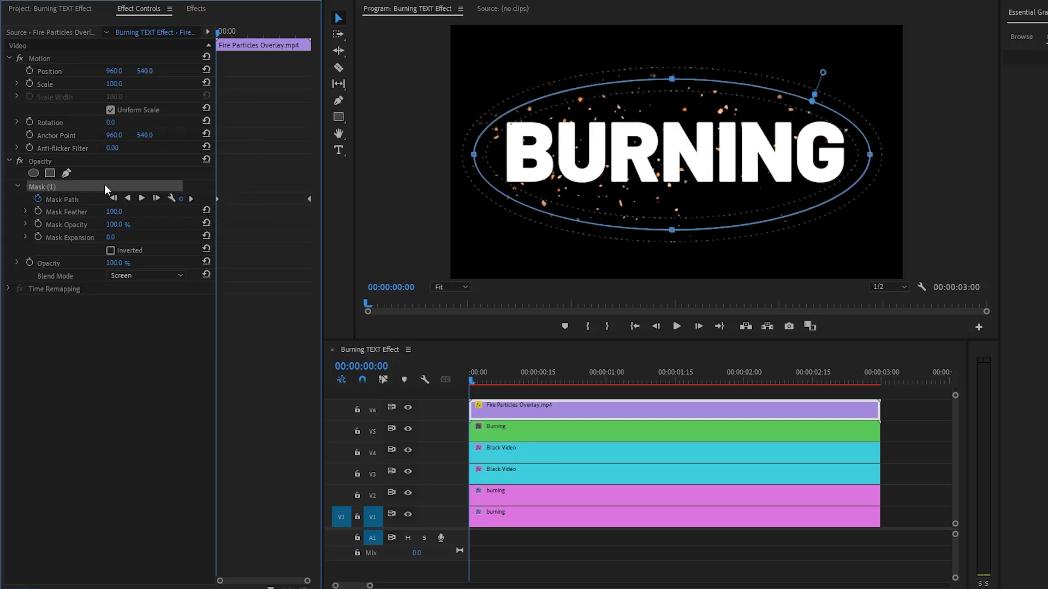
mouse_move(470, 158)
mouse_down()
mouse_move(686, 148)
mouse_move(682, 109)
mouse_move(685, 157)
mouse_up()
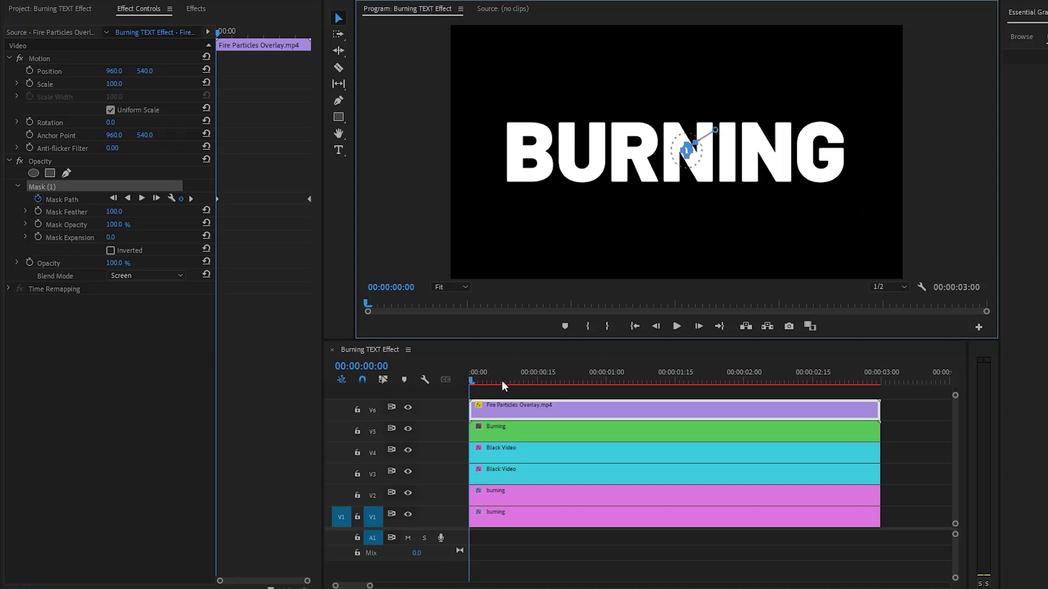
mouse_move(473, 382)
mouse_down()
mouse_move(637, 417)
mouse_move(901, 421)
mouse_up()
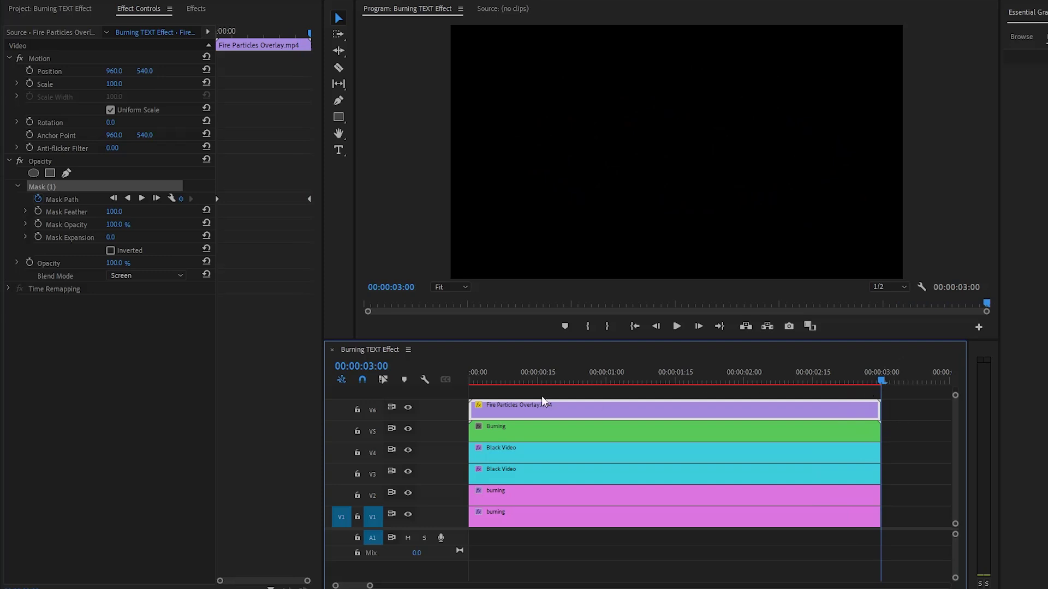
Keyframe the overlay's Opacity from 100% at 00:00:02:20 to 0% at 00:00:03:00.
click(30, 262)
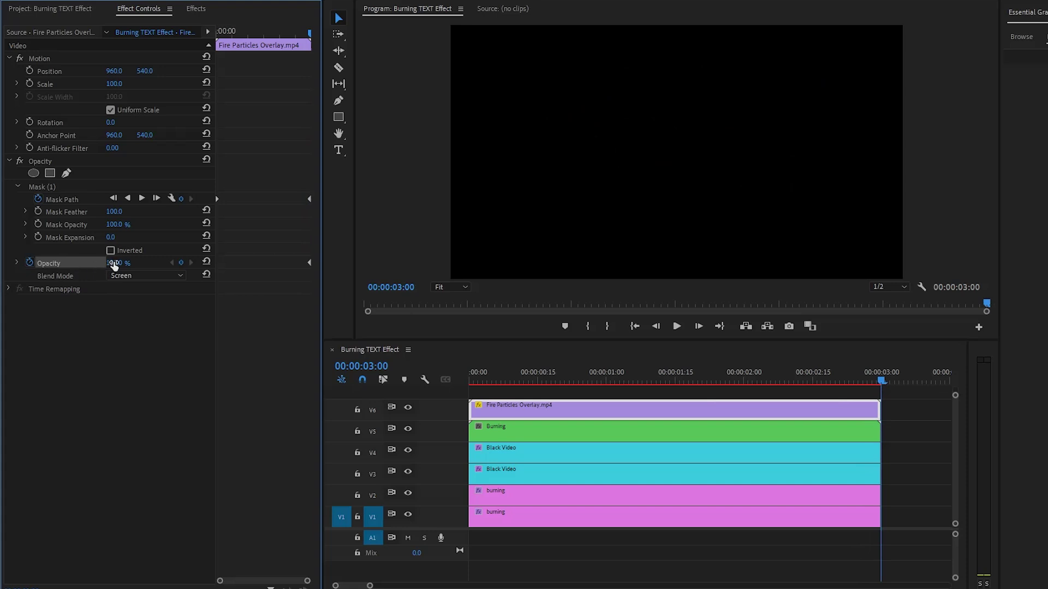
drag(118, 262, 63, 262)
key(shift+Left)
key(shift+Left)
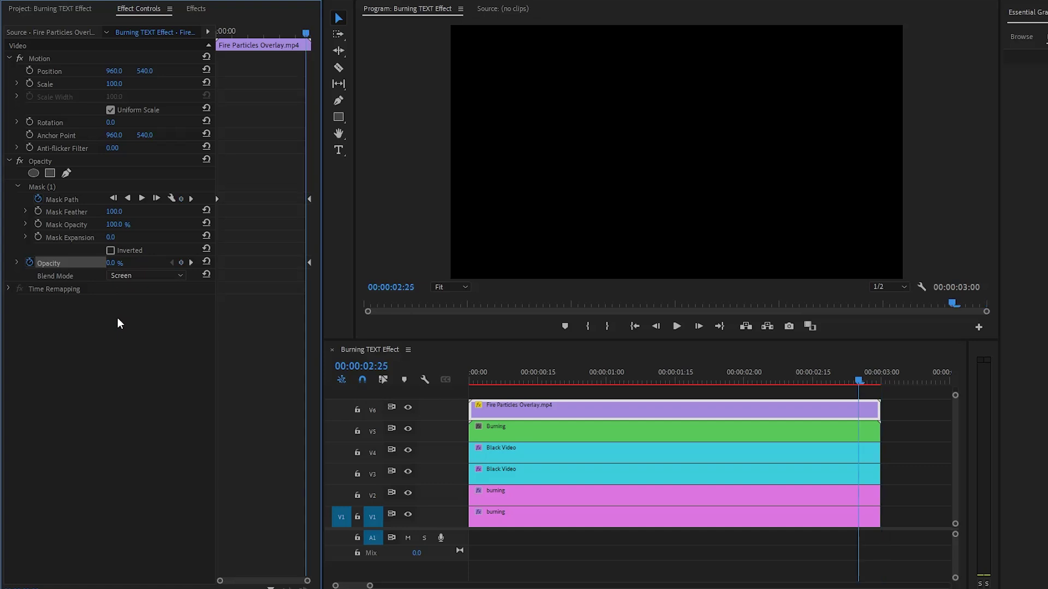
click(112, 262)
text(100)
key(Return)
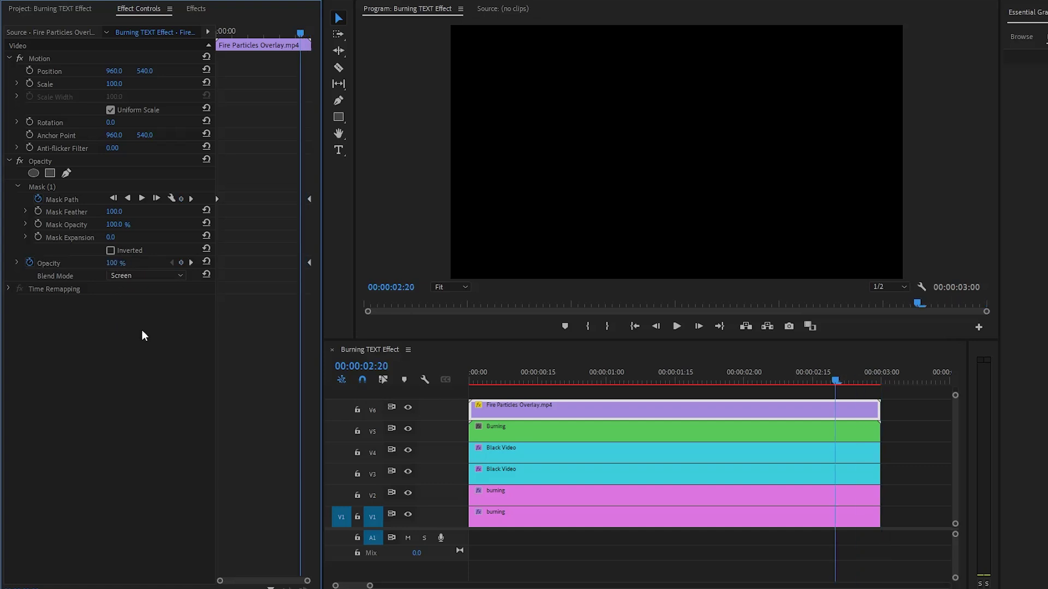
drag(297, 33, 316, 51)
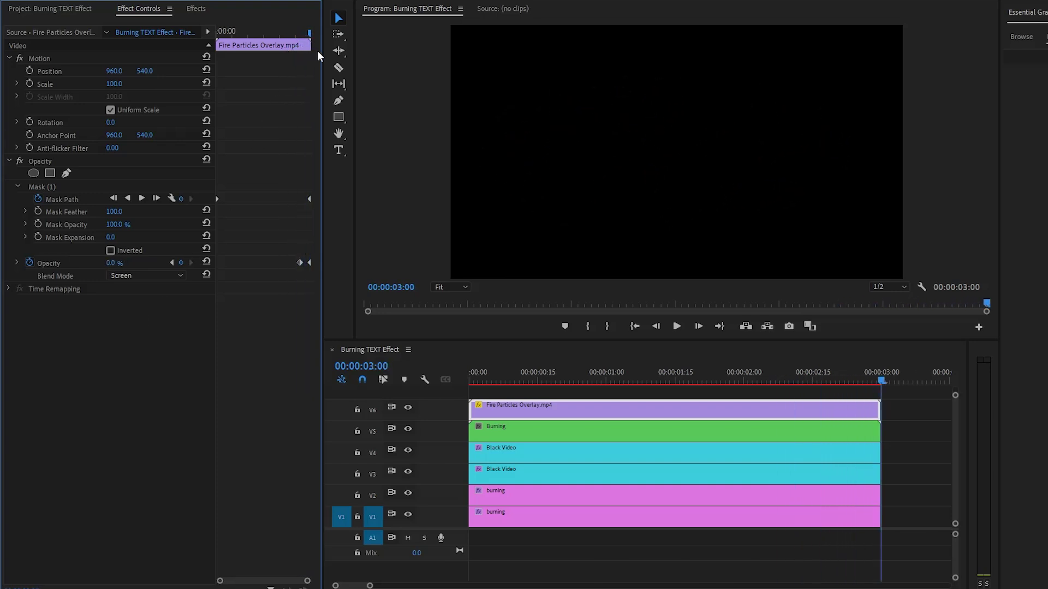
Place Fire Burning SFX.wav on audio track A1 at the sequence start.
click(82, 8)
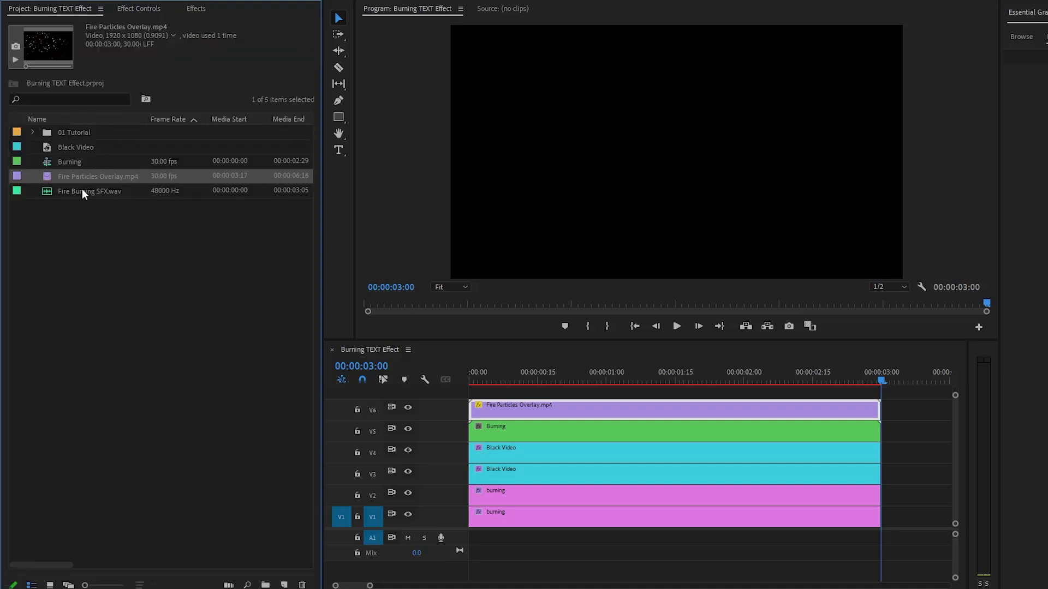
click(59, 191)
mouse_move(58, 190)
mouse_down()
mouse_move(432, 521)
mouse_move(471, 539)
mouse_up()
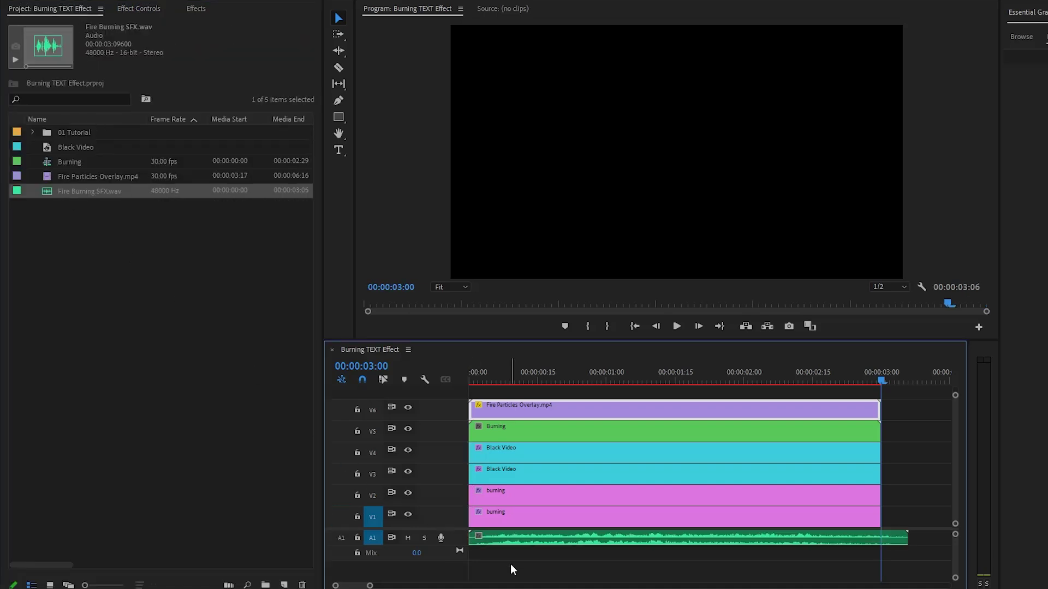
Apply a Constant Power crossfade to the end of the fire sound clip.
click(196, 8)
click(128, 26)
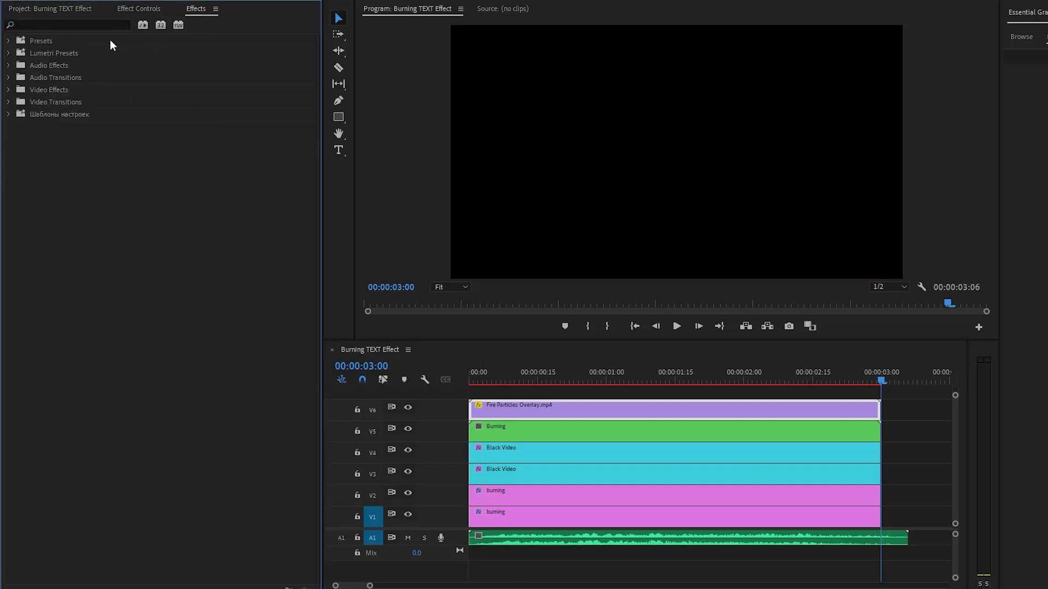
click(8, 78)
click(17, 89)
drag(68, 114, 901, 538)
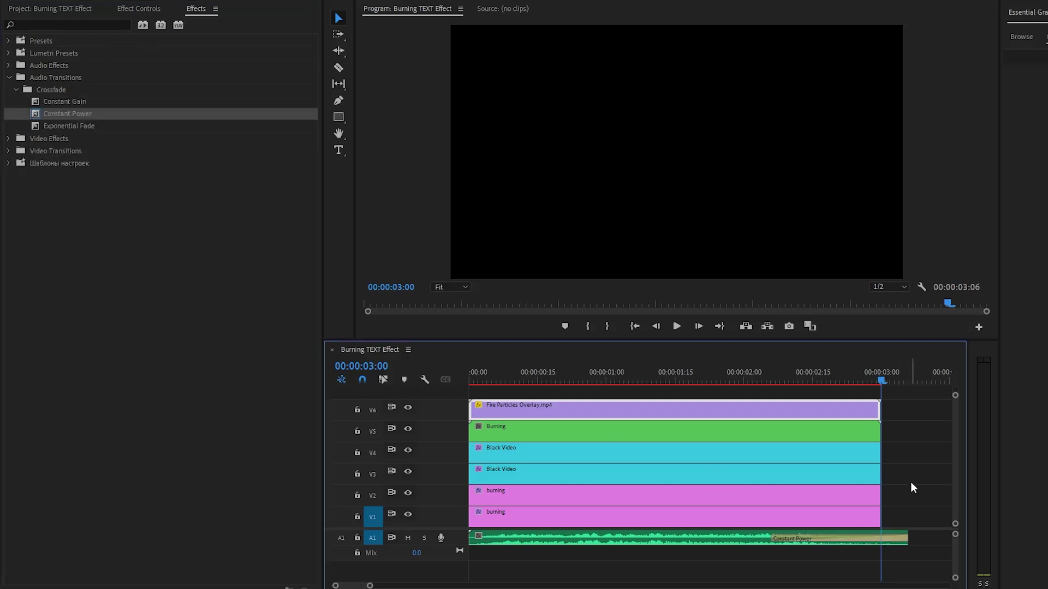